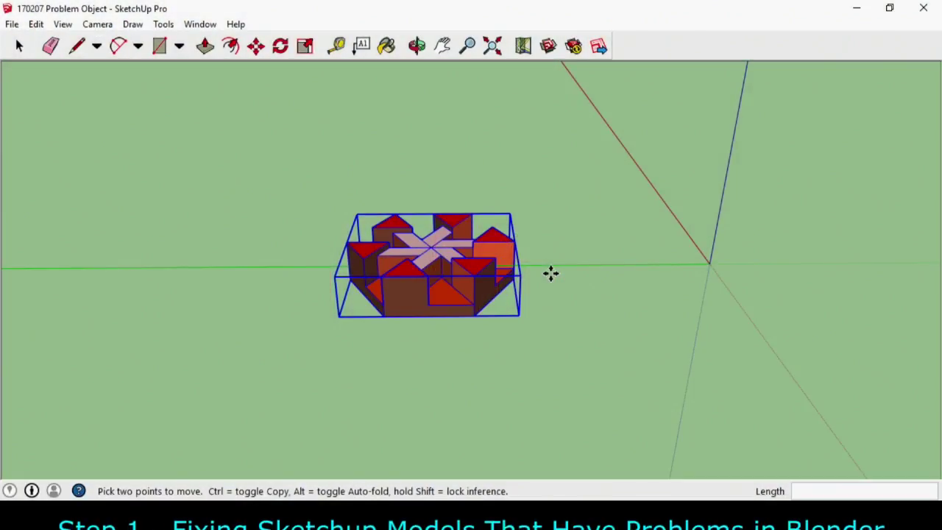
# - Move the model from its corner to near the axis origin, then nudge it 3 5/16"
pyautogui.moveTo(574, 220); pyautogui.dragTo(575, 301, button='middle')
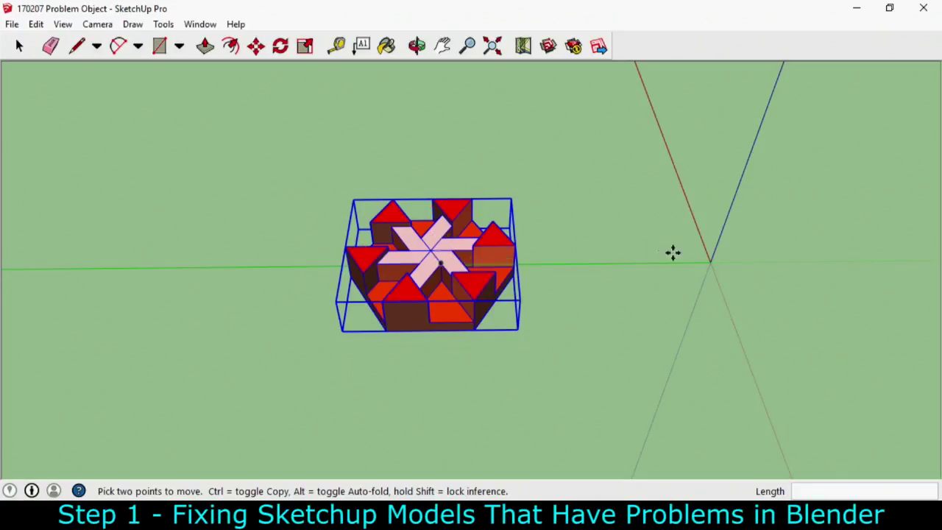
pyautogui.click(448, 261)
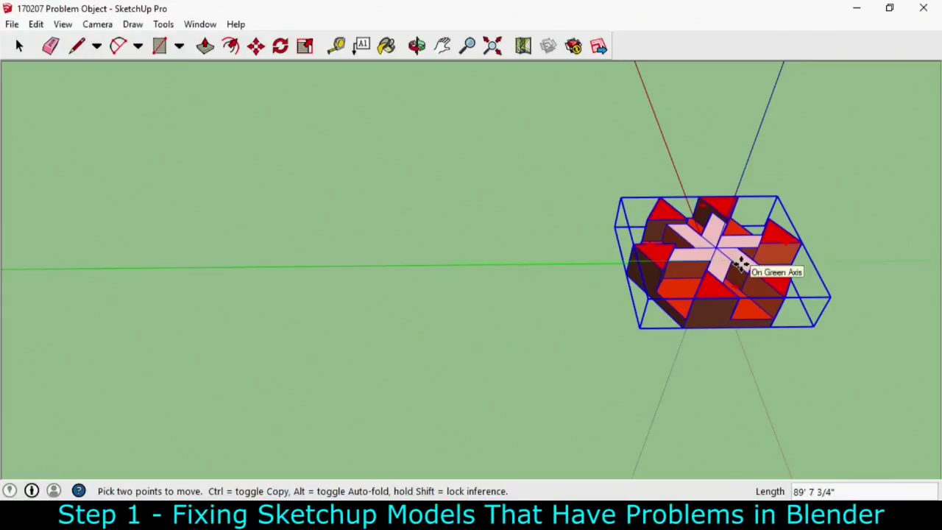
pyautogui.click(740, 266)
pyautogui.scroll(1, 739, 234)
pyautogui.scroll(3, 732, 254)
pyautogui.moveTo(725, 275); pyautogui.dragTo(658, 230, button='middle')
pyautogui.scroll(2, 655, 237)
pyautogui.click(644, 336)
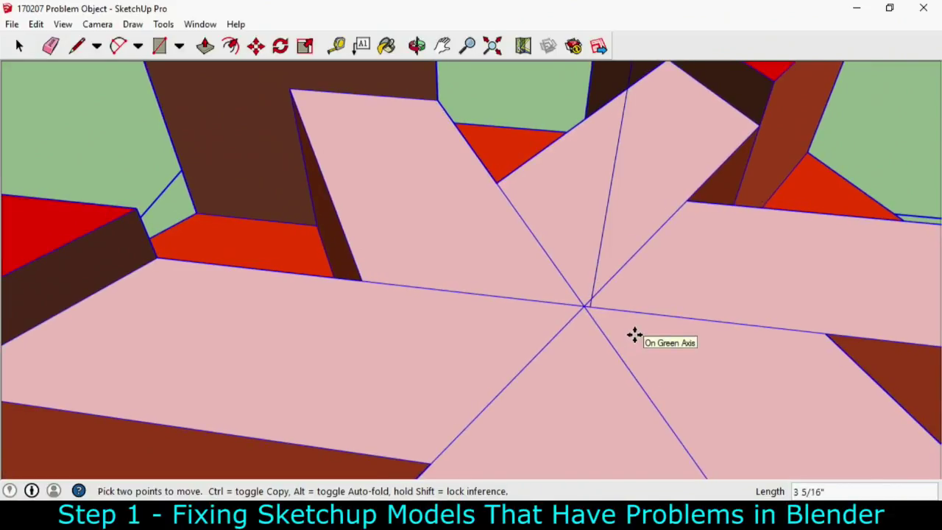
pyautogui.click(635, 335)
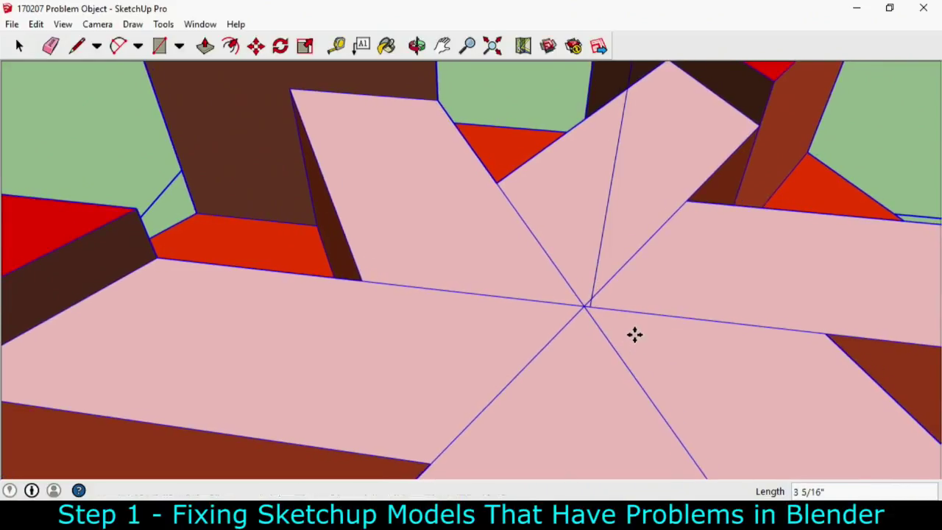
# - Move the cross centre onto the axis and orbit to check the model from below
pyautogui.moveTo(634, 335)
pyautogui.mouseDown(button='middle')
pyautogui.moveTo(633, 326)
pyautogui.moveTo(669, 461)
pyautogui.moveTo(591, 311)
pyautogui.moveTo(585, 349)
pyautogui.mouseUp(button='middle')
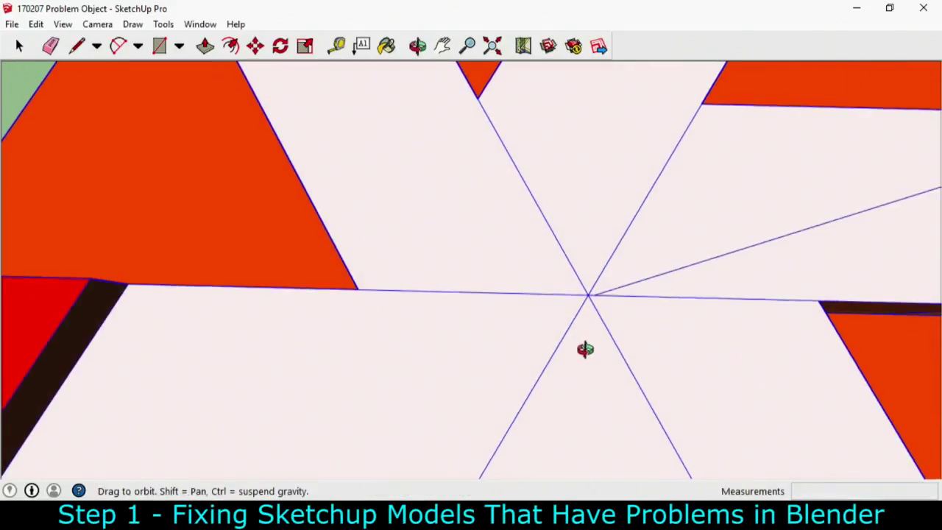
pyautogui.scroll(6, 600, 295)
pyautogui.click(525, 300)
pyautogui.click(581, 340)
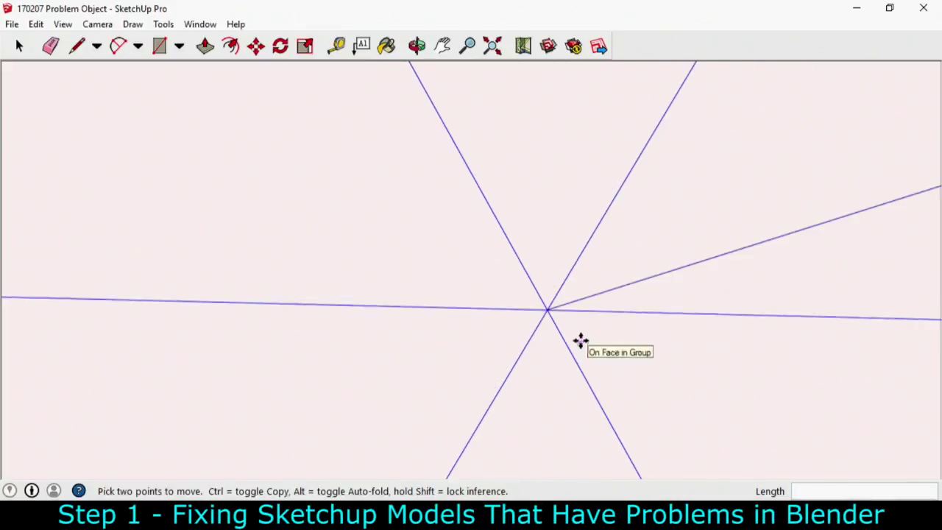
pyautogui.scroll(-3, 582, 350)
pyautogui.moveTo(582, 360); pyautogui.dragTo(564, 242, button='middle')
pyautogui.scroll(-3, 574, 287)
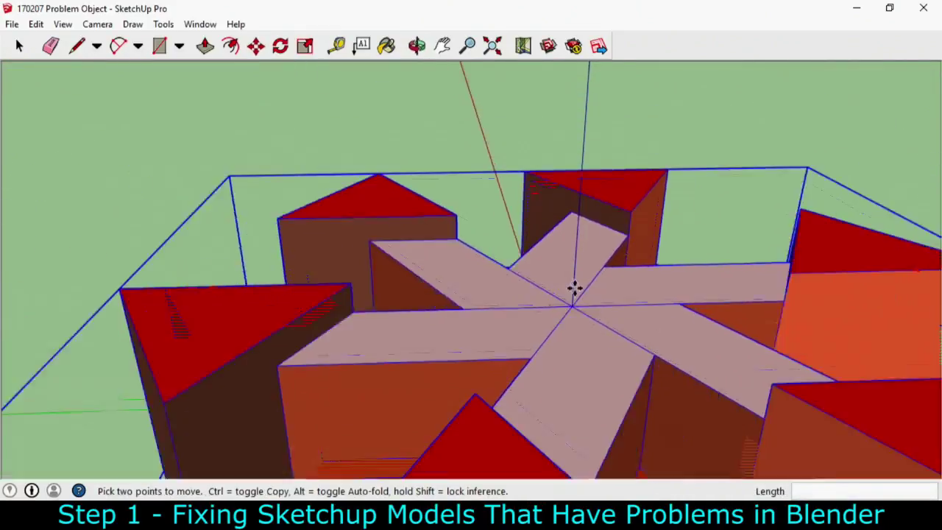
pyautogui.scroll(-3, 582, 346)
pyautogui.moveTo(585, 357); pyautogui.dragTo(793, 372, button='middle')
pyautogui.press('m')
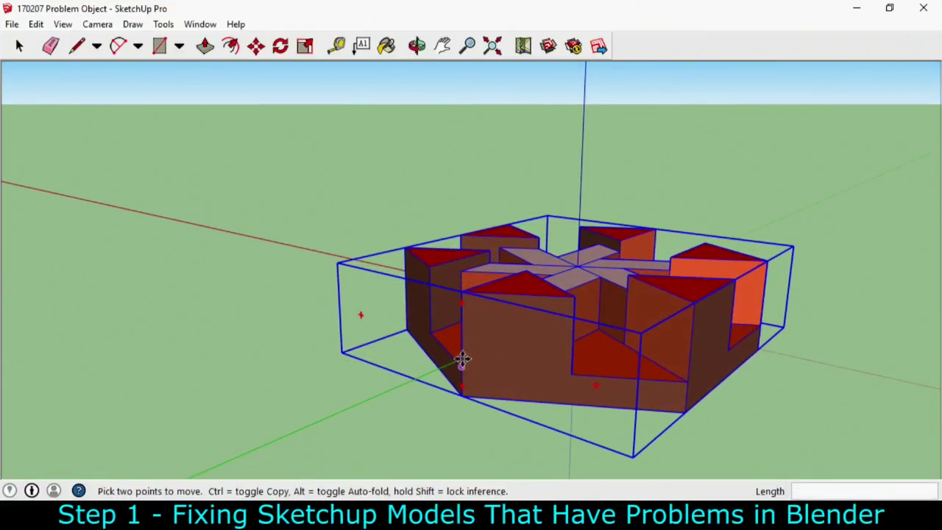
pyautogui.moveTo(478, 346); pyautogui.dragTo(368, 315, button='middle')
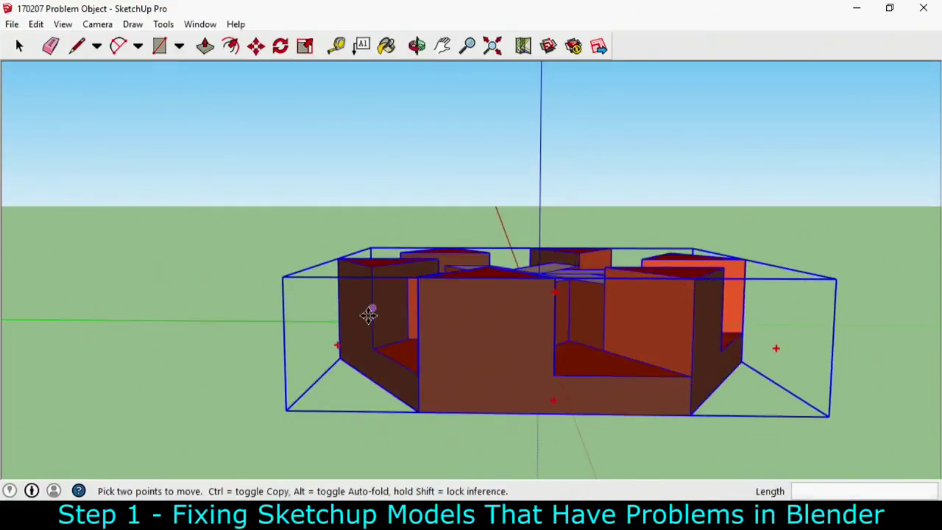
pyautogui.press('t')
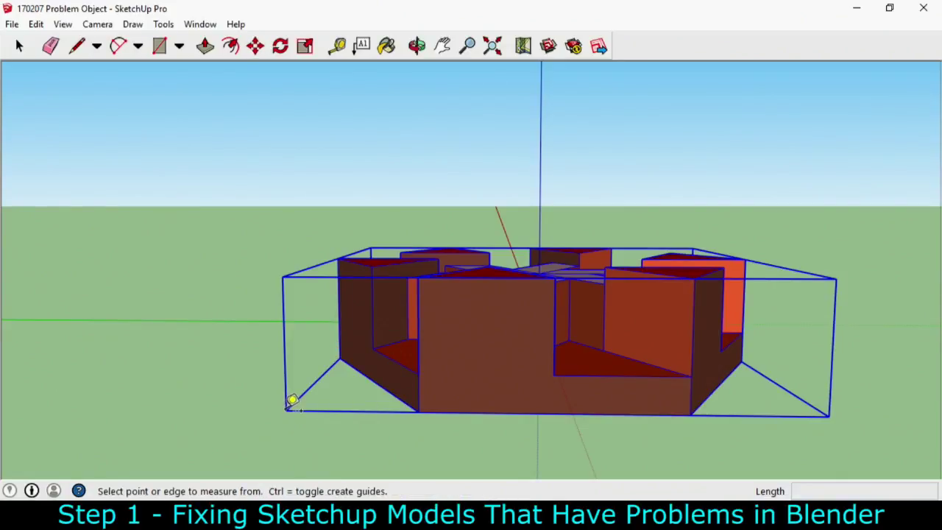
pyautogui.click(291, 401)
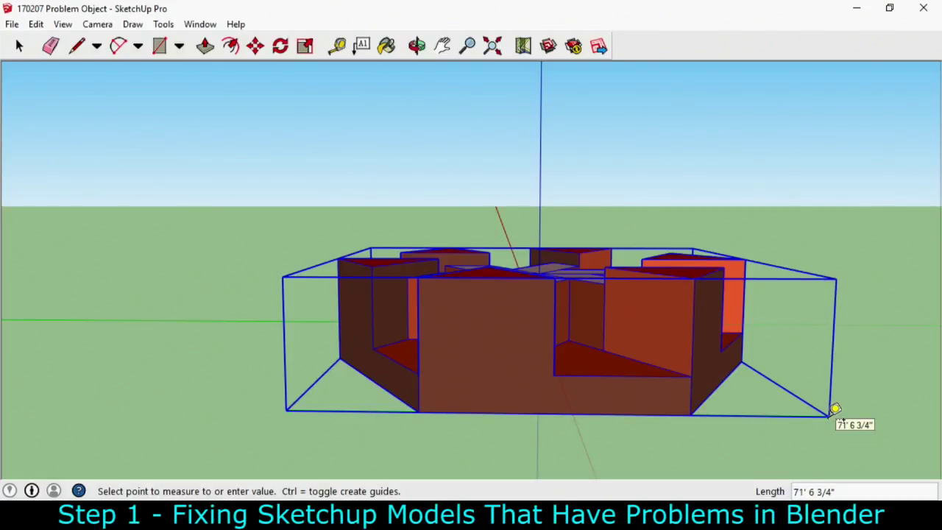
pyautogui.click(834, 410)
pyautogui.press('space')
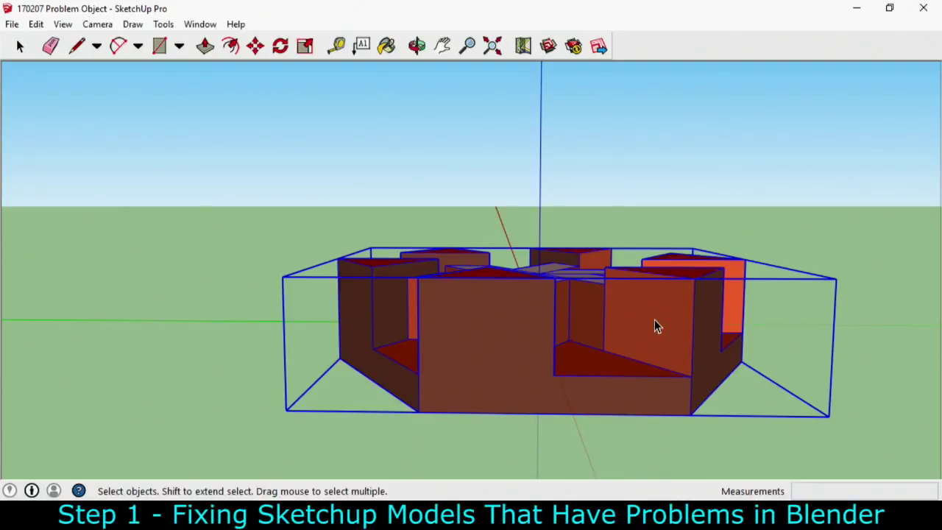
# - Scale the model about its centre to 0.81 and measure the shrunk width
pyautogui.press('s')
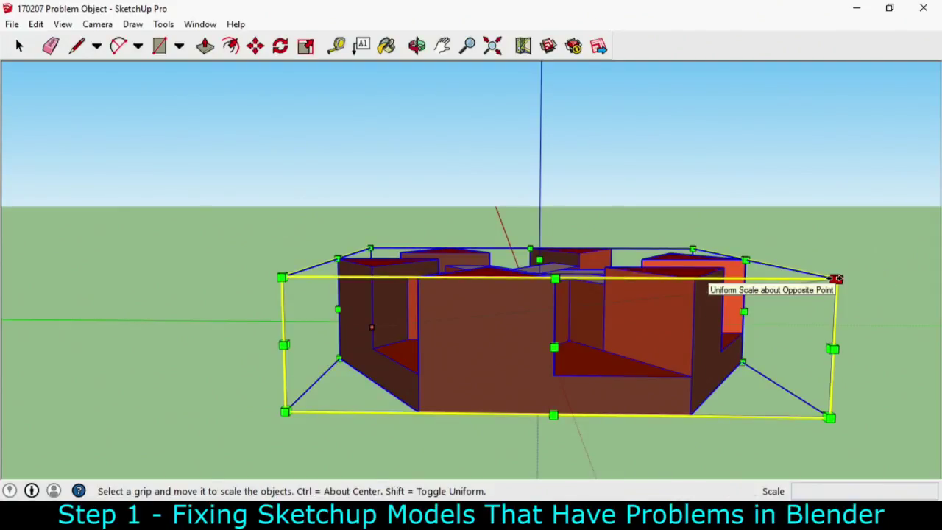
pyautogui.press('ctrl')
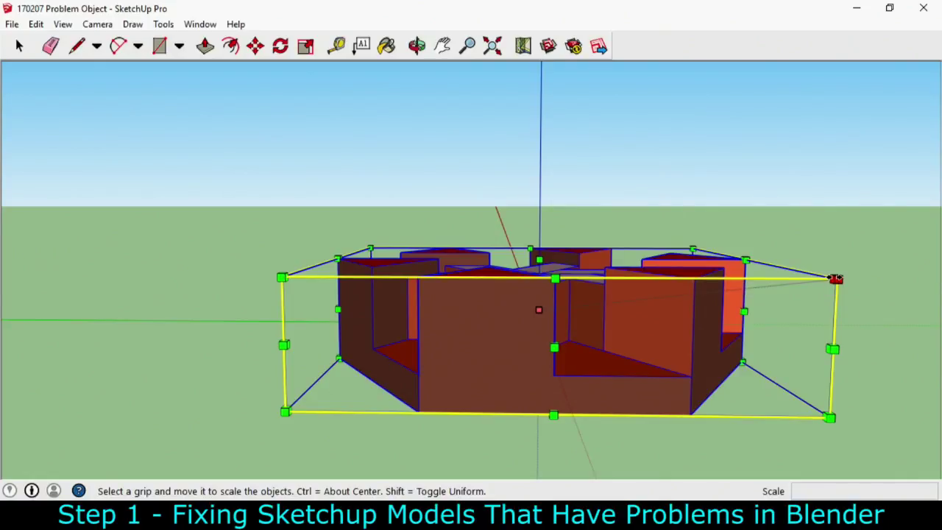
pyautogui.keyDown('ctrl'); pyautogui.moveTo(836, 278); pyautogui.dragTo(623, 301); pyautogui.keyUp('ctrl')
pyautogui.press('t')
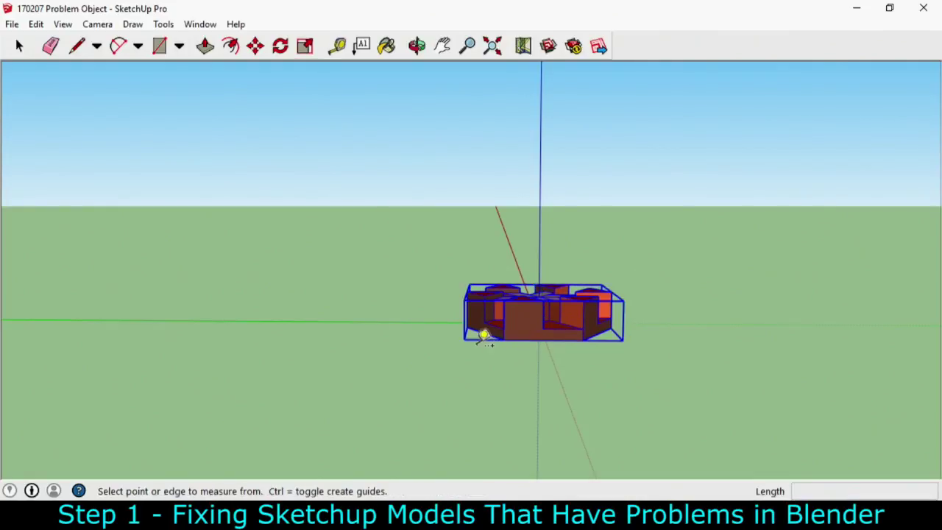
pyautogui.click(472, 329)
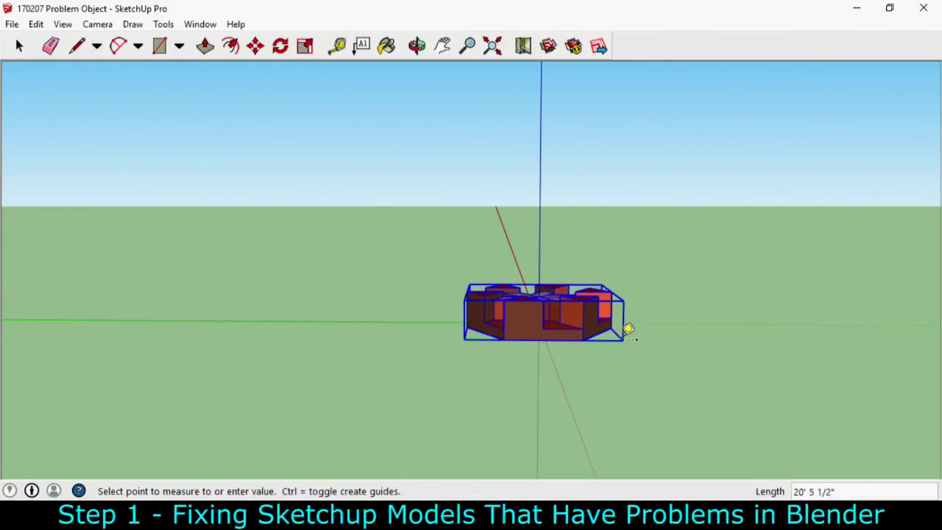
pyautogui.click(613, 327)
pyautogui.scroll(3, 564, 320)
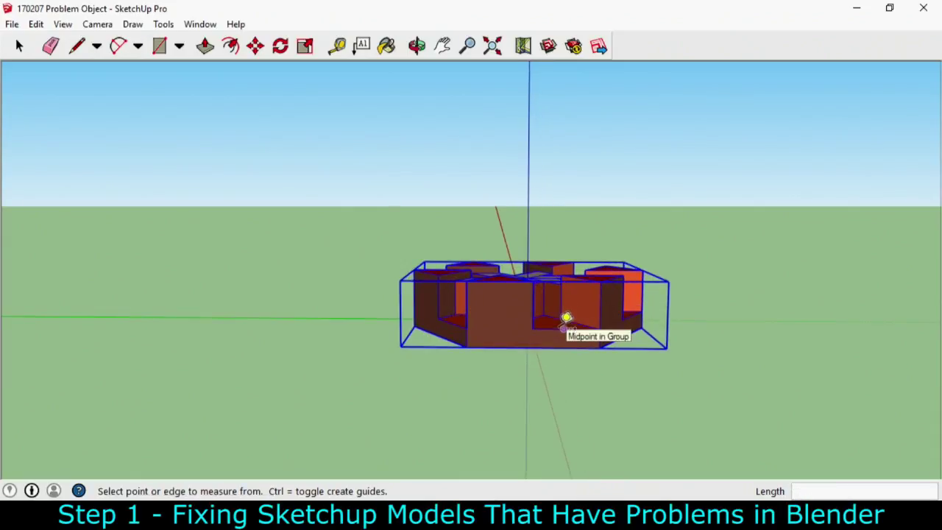
# - Rescale the model about its centre to 0.50 of its original size
pyautogui.press('s')
pyautogui.click(667, 282)
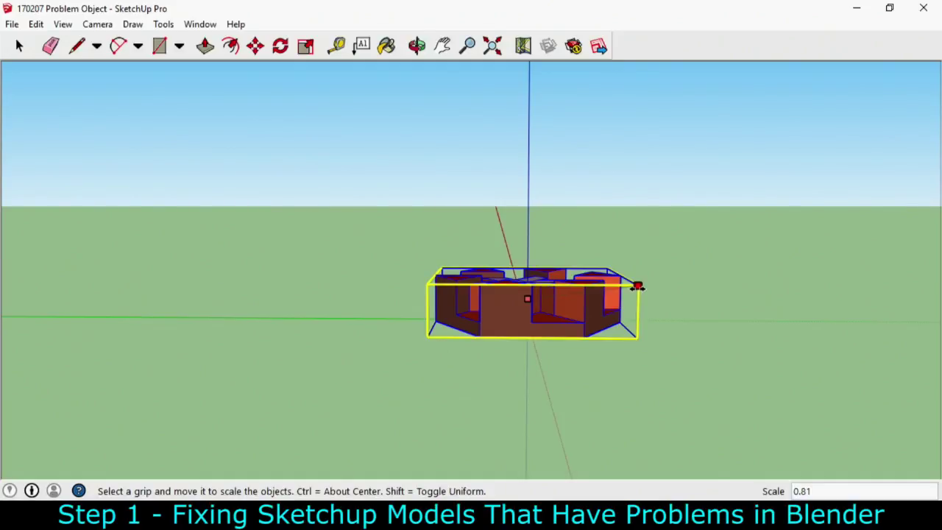
pyautogui.press('Escape')
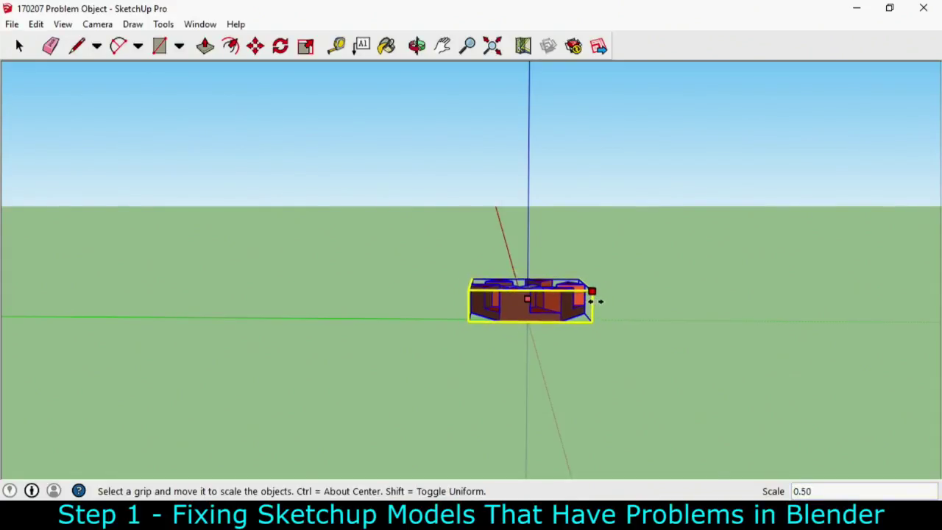
pyautogui.click(596, 301)
pyautogui.press('t')
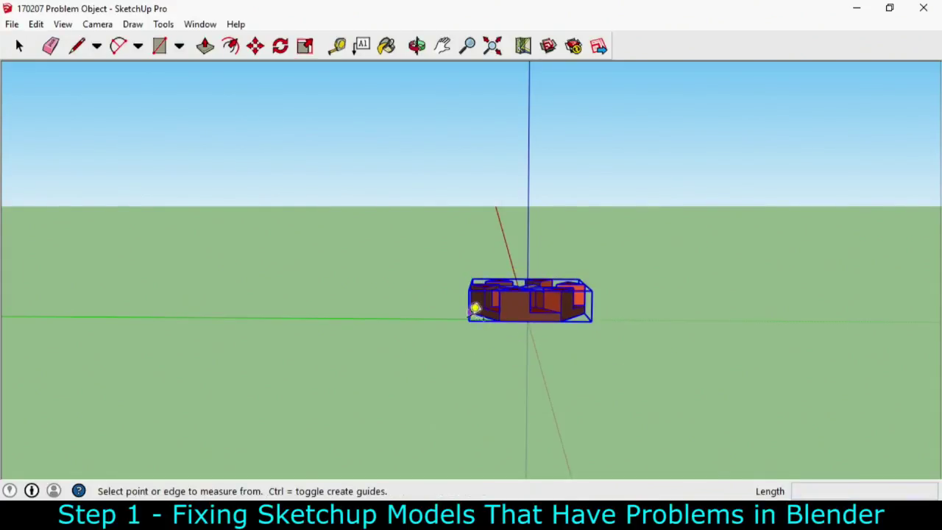
pyautogui.click(471, 315)
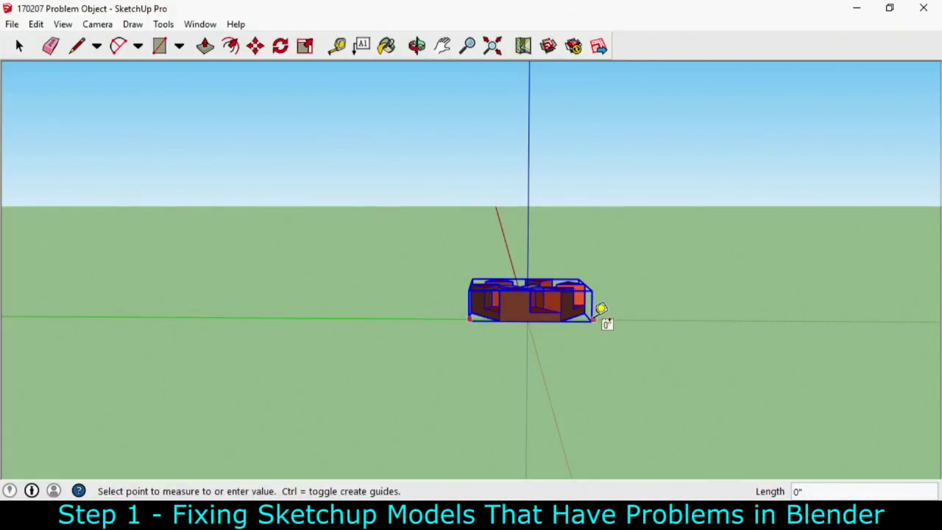
pyautogui.click(593, 317)
pyautogui.scroll(5, 533, 315)
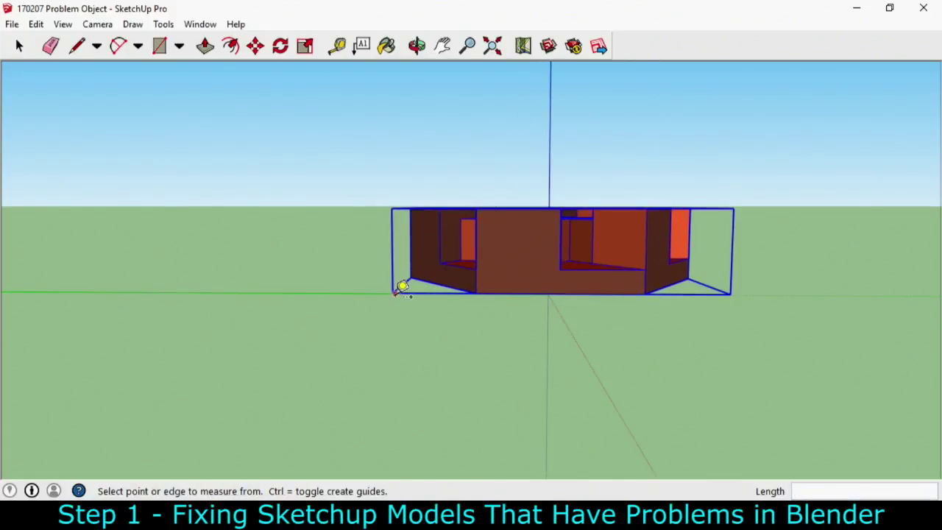
pyautogui.click(396, 293)
pyautogui.moveTo(725, 257); pyautogui.dragTo(685, 394, button='middle')
pyautogui.click(418, 211)
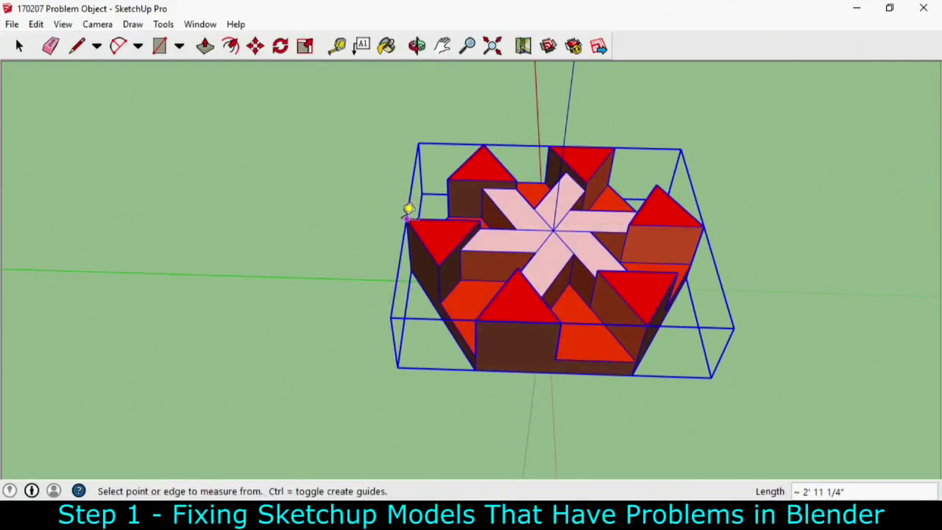
pyautogui.click(413, 212)
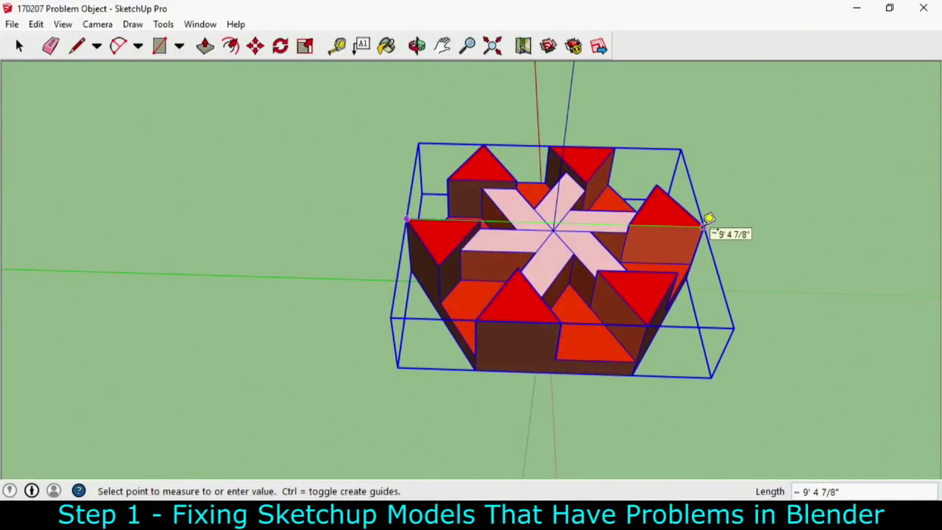
pyautogui.click(709, 219)
pyautogui.moveTo(579, 227); pyautogui.dragTo(605, 203, button='middle')
pyautogui.press('space')
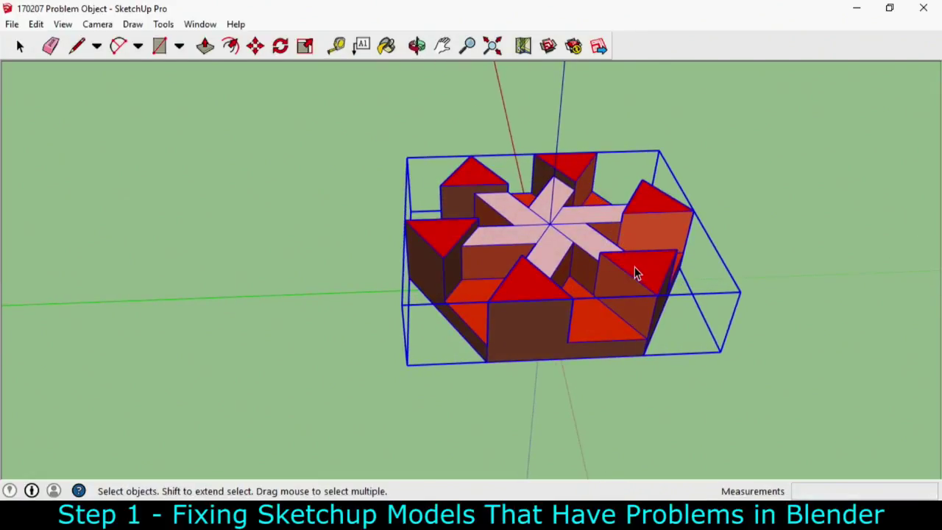
# - Show Entity Info for the model's group, a solid of 82.9373 ft³
pyautogui.moveTo(638, 270); pyautogui.dragTo(556, 264, button='middle')
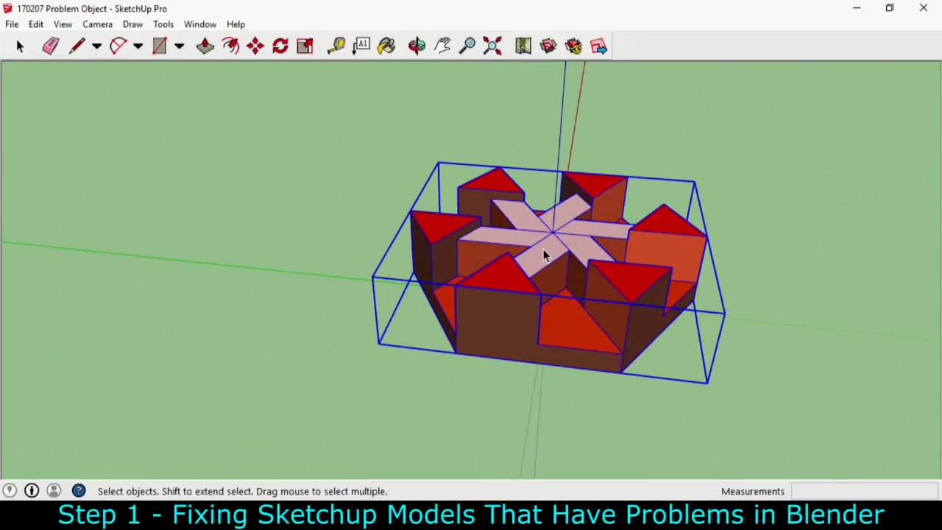
pyautogui.rightClick(546, 259)
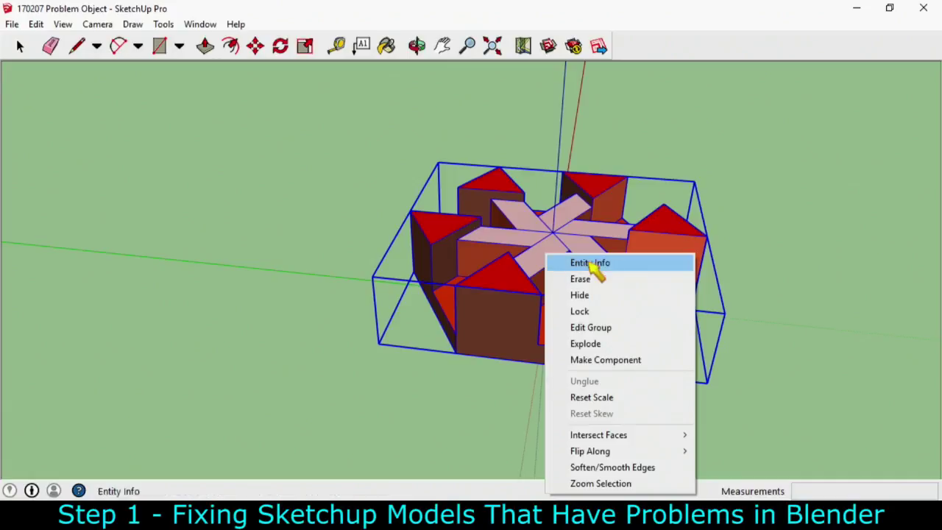
pyautogui.click(590, 263)
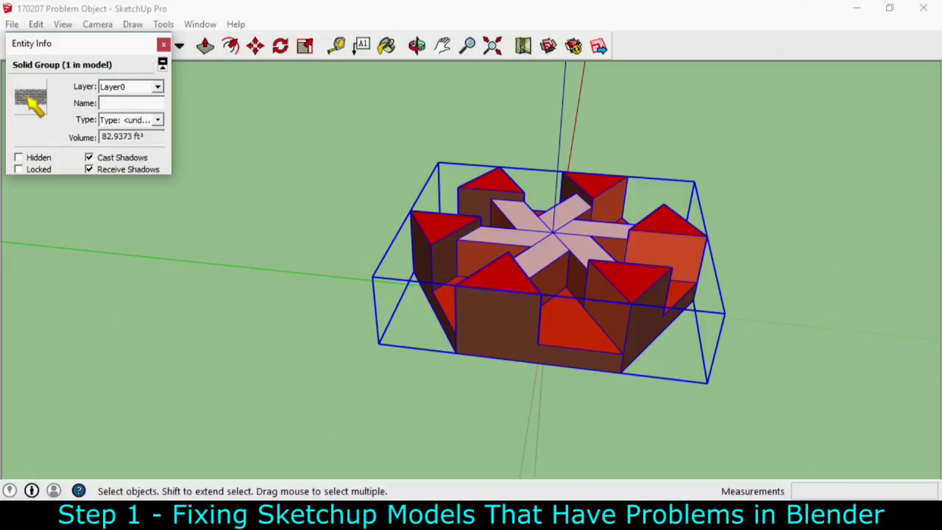
pyautogui.click(28, 98)
# - Pick the light-grey material and bring up the In Model materials with Paint Bucket
pyautogui.moveTo(87, 118); pyautogui.dragTo(70, 64)
pyautogui.click(37, 67)
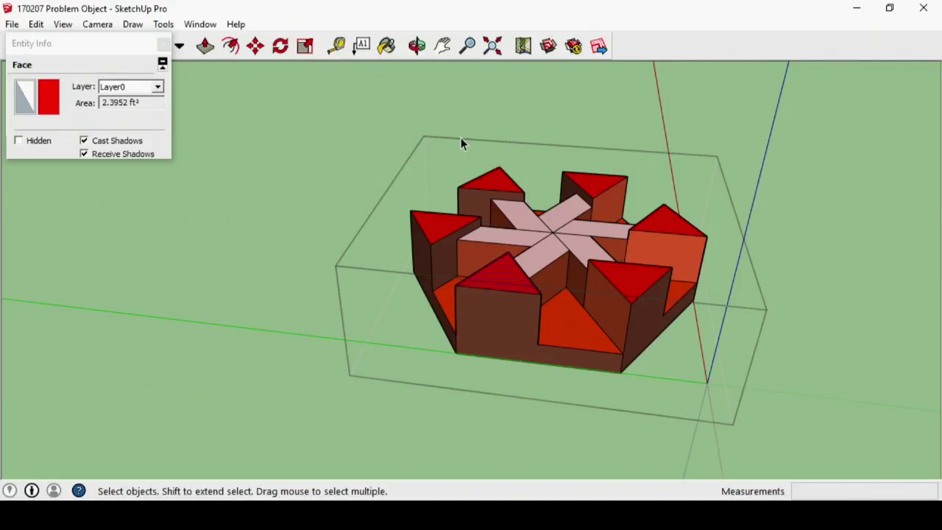
pyautogui.click(389, 47)
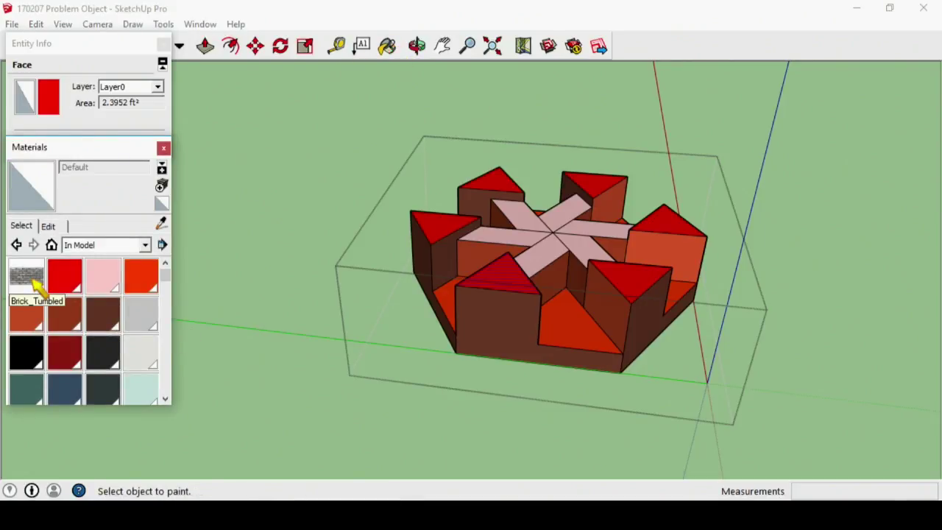
# - Delete Brick_Tumbled, the red, the pink and another red material, replacing them with default
pyautogui.rightClick(33, 282)
pyautogui.click(59, 282)
pyautogui.rightClick(30, 274)
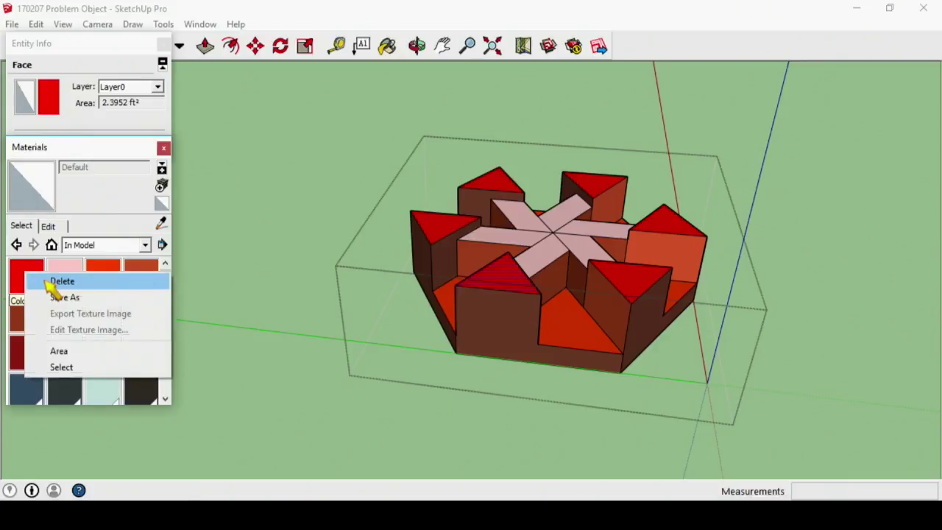
pyautogui.click(47, 283)
pyautogui.click(198, 310)
pyautogui.rightClick(42, 274)
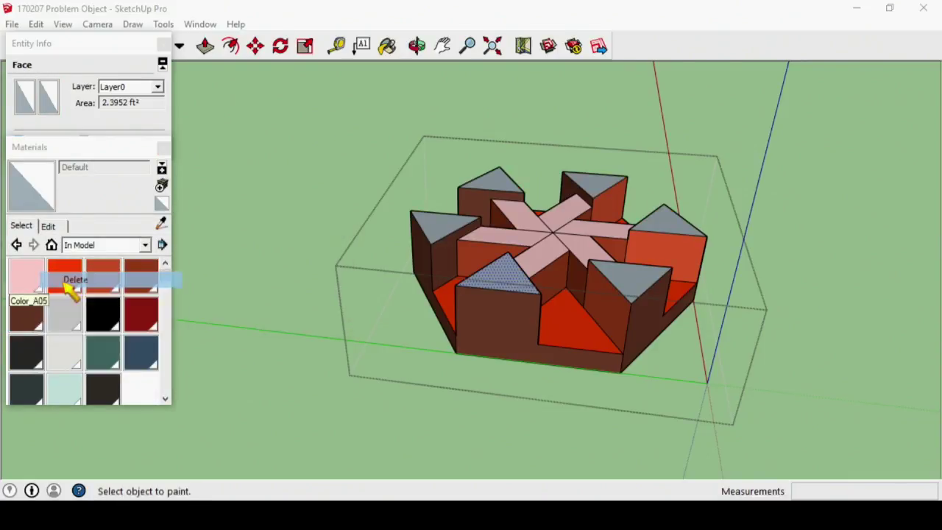
pyautogui.click(66, 280)
pyautogui.click(236, 313)
pyautogui.rightClick(35, 273)
pyautogui.click(60, 279)
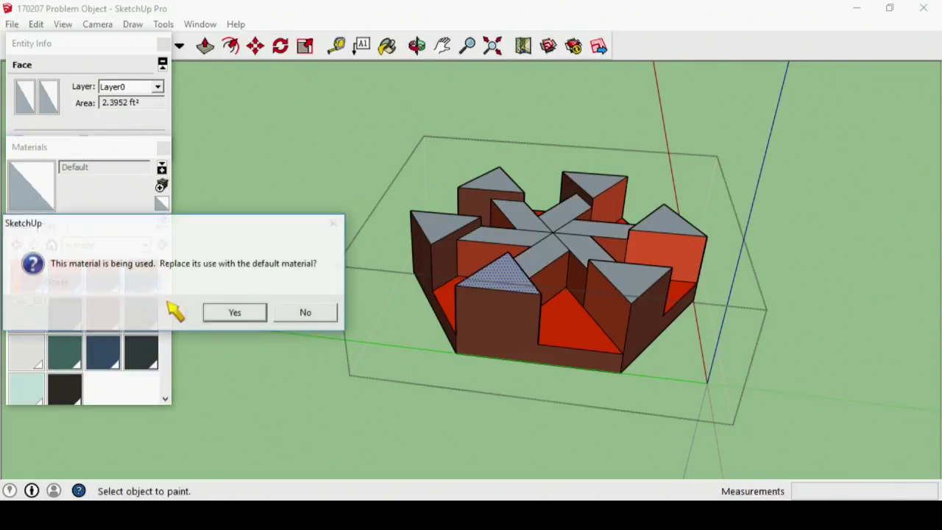
pyautogui.click(208, 312)
# - Delete the orange, Color_B18 brown, Steve_Book and one more material, reverting to default
pyautogui.rightClick(36, 279)
pyautogui.click(70, 281)
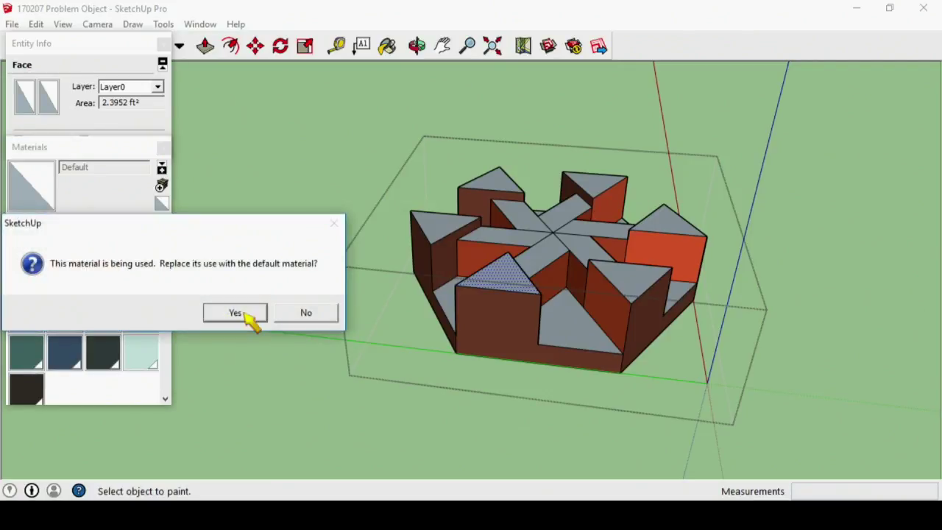
pyautogui.click(250, 318)
pyautogui.rightClick(47, 277)
pyautogui.click(69, 286)
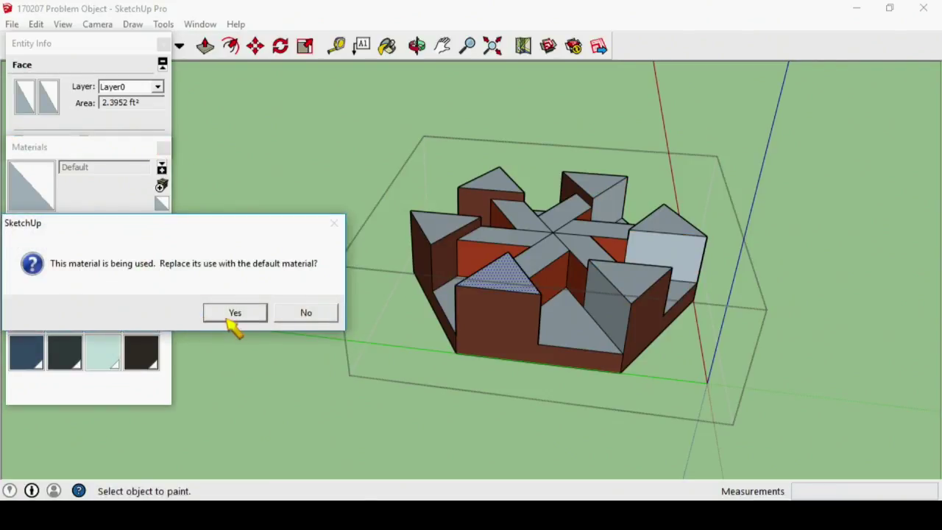
pyautogui.click(229, 317)
pyautogui.rightClick(42, 282)
pyautogui.click(74, 285)
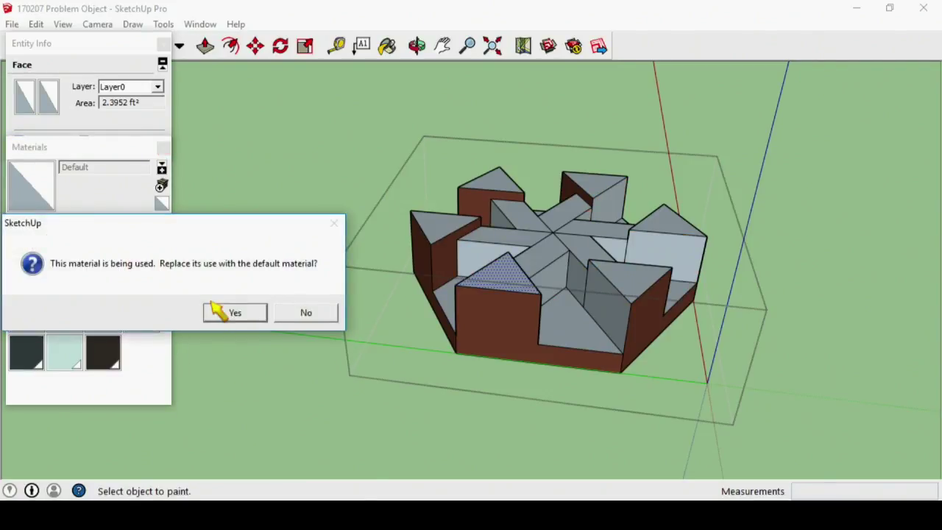
pyautogui.click(219, 312)
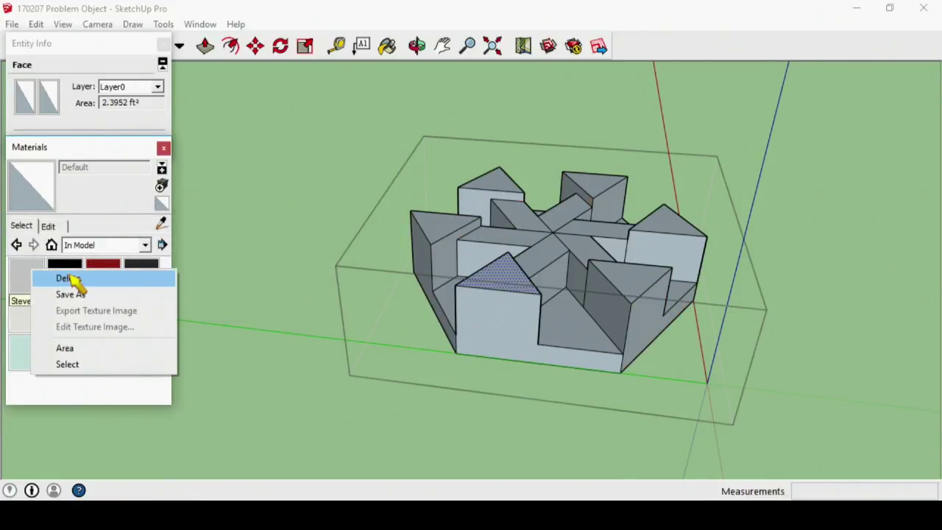
pyautogui.click(74, 284)
pyautogui.click(234, 315)
# - Delete the black, dark red and remaining coloured materials, leaving five swatches
pyautogui.rightClick(42, 286)
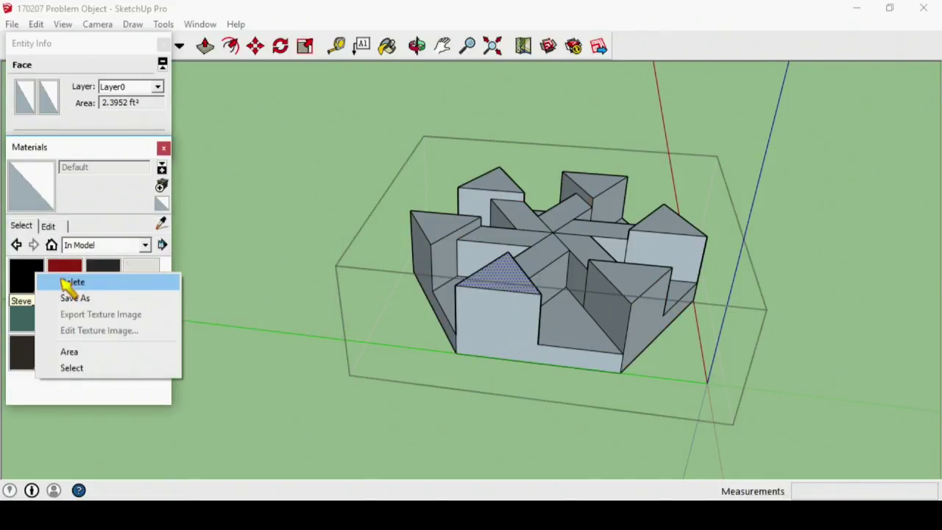
pyautogui.click(71, 284)
pyautogui.click(250, 315)
pyautogui.rightClick(72, 285)
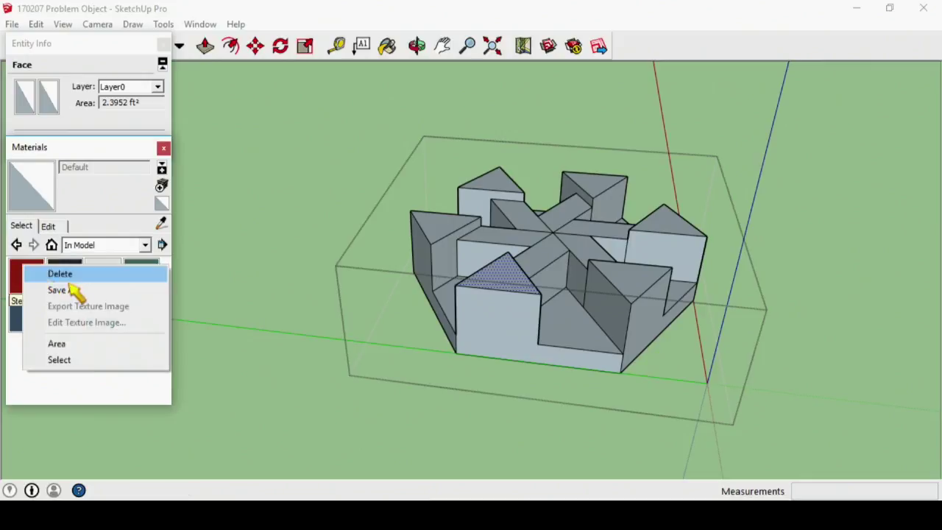
pyautogui.click(74, 275)
pyautogui.click(243, 313)
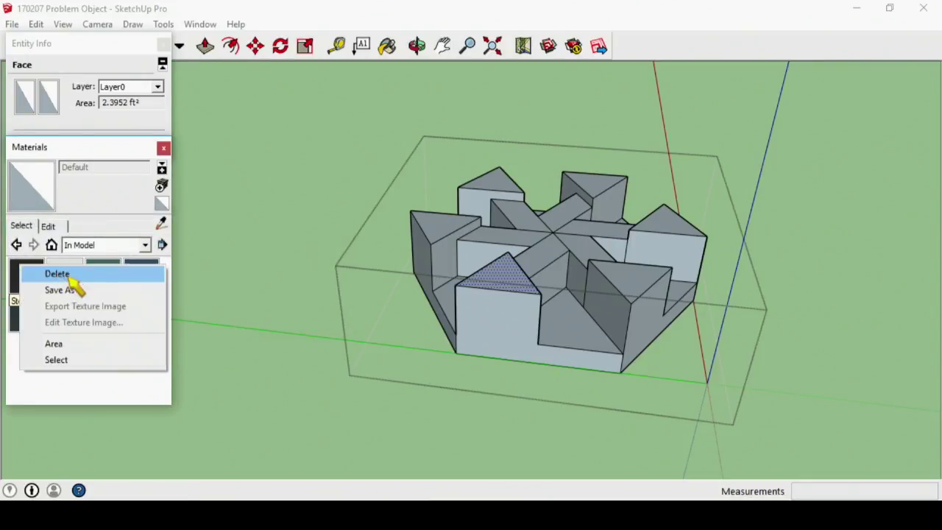
pyautogui.click(76, 278)
pyautogui.click(247, 313)
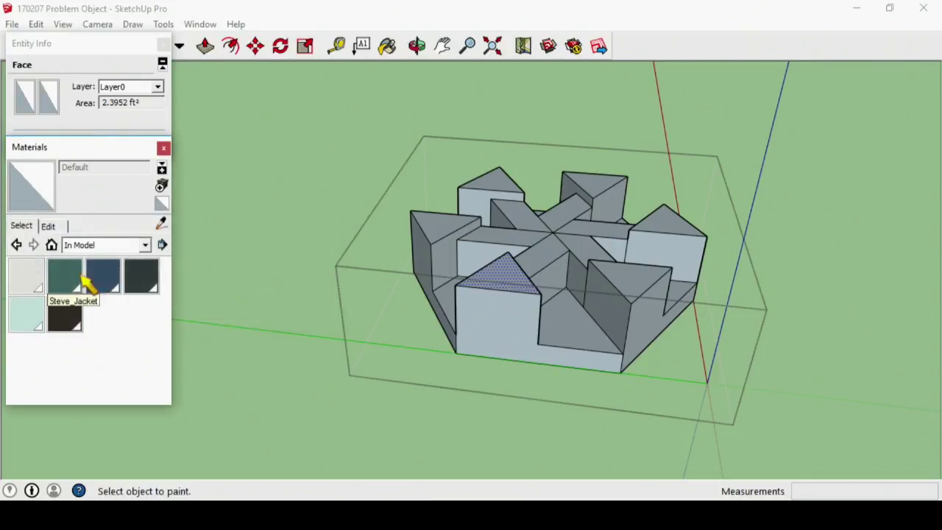
pyautogui.rightClick(30, 273)
pyautogui.click(76, 283)
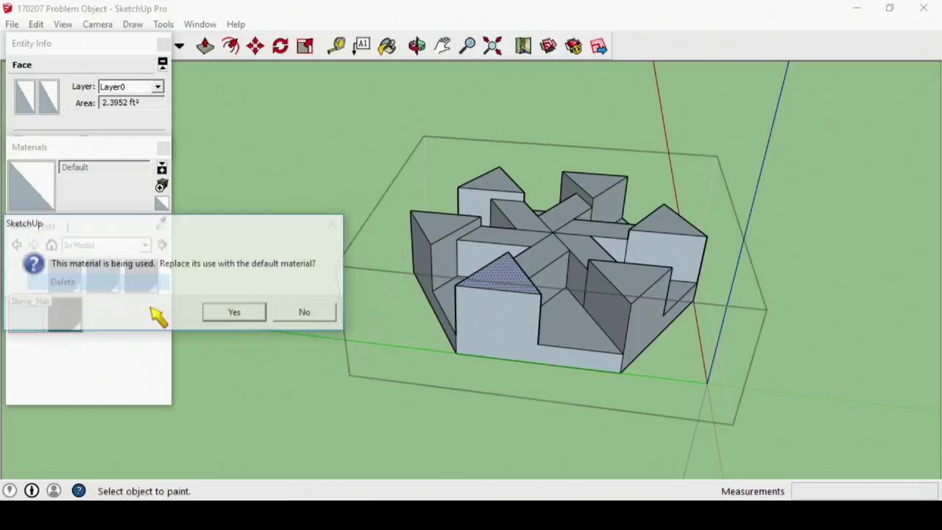
pyautogui.click(234, 313)
pyautogui.moveTo(578, 257)
pyautogui.mouseDown(button='middle')
pyautogui.moveTo(623, 265)
pyautogui.moveTo(703, 368)
pyautogui.moveTo(704, 414)
pyautogui.moveTo(660, 297)
pyautogui.mouseUp(button='middle')
# - Select the whole connected model and reverse all its faces
pyautogui.press('space')
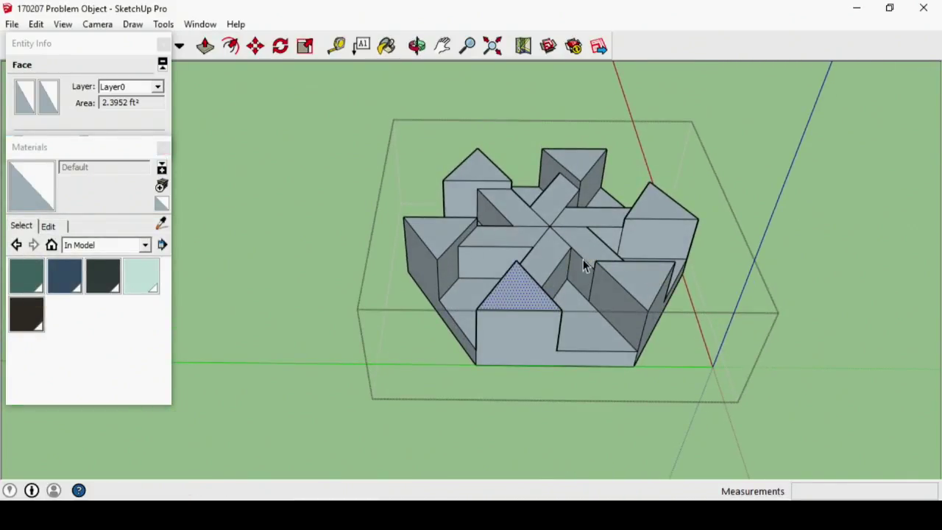
pyautogui.tripleClick(568, 254)
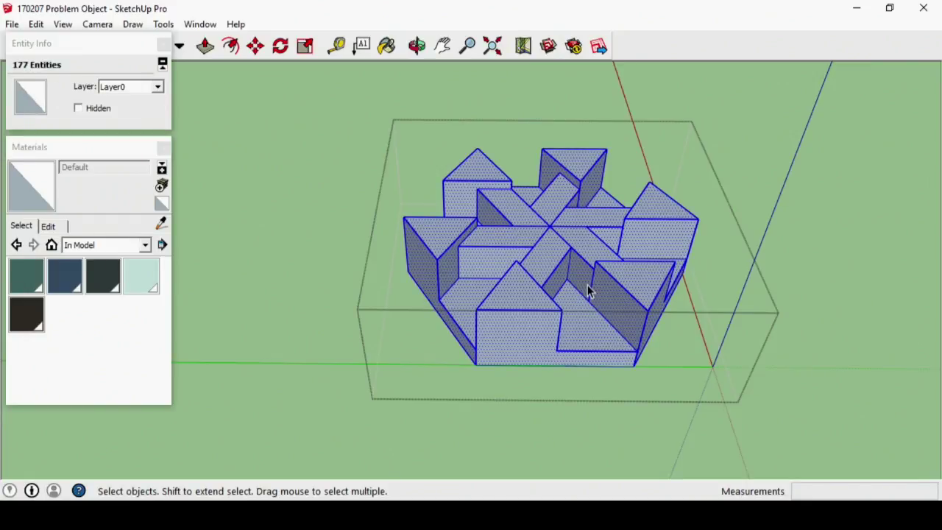
pyautogui.moveTo(568, 255)
pyautogui.mouseDown(button='middle')
pyautogui.moveTo(567, 6)
pyautogui.moveTo(572, 361)
pyautogui.moveTo(549, 241)
pyautogui.mouseUp(button='middle')
pyautogui.rightClick(553, 247)
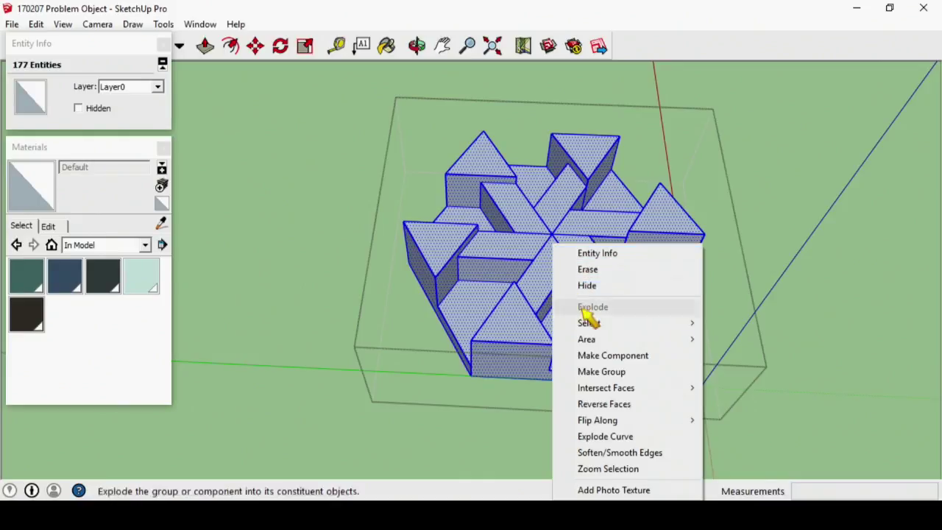
pyautogui.click(624, 405)
# - Paint the selected model with the light Steve_Shirt material
pyautogui.moveTo(389, 334); pyautogui.dragTo(449, 309, button='middle')
pyautogui.scroll(4, 494, 259)
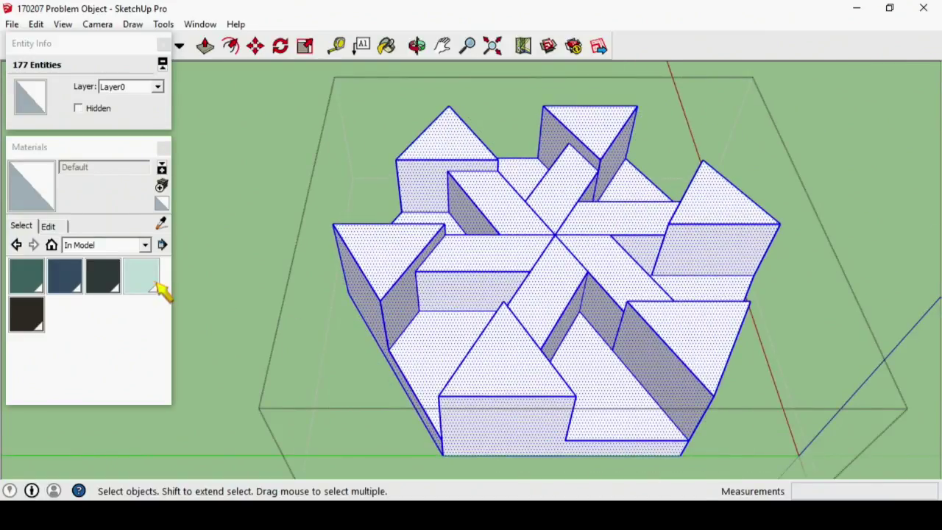
pyautogui.click(141, 276)
pyautogui.click(391, 244)
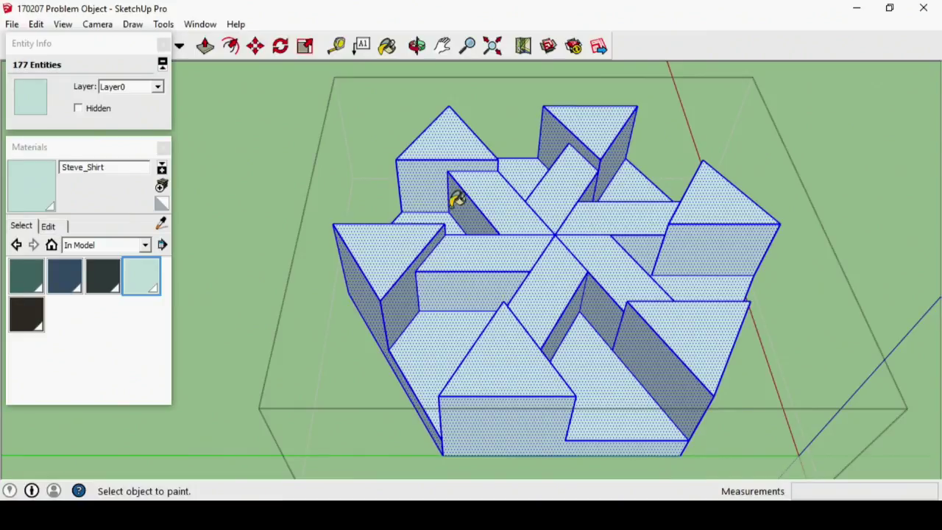
# - Undo the full paint, then paint the six triangular faces Steve_Shirt
pyautogui.hotkey('ctrl', 'z')
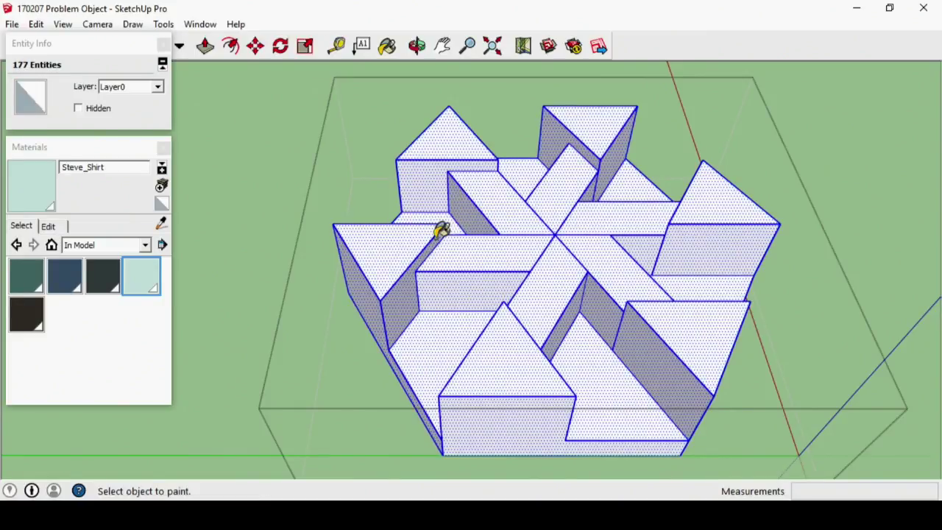
pyautogui.press('space')
pyautogui.click(383, 259)
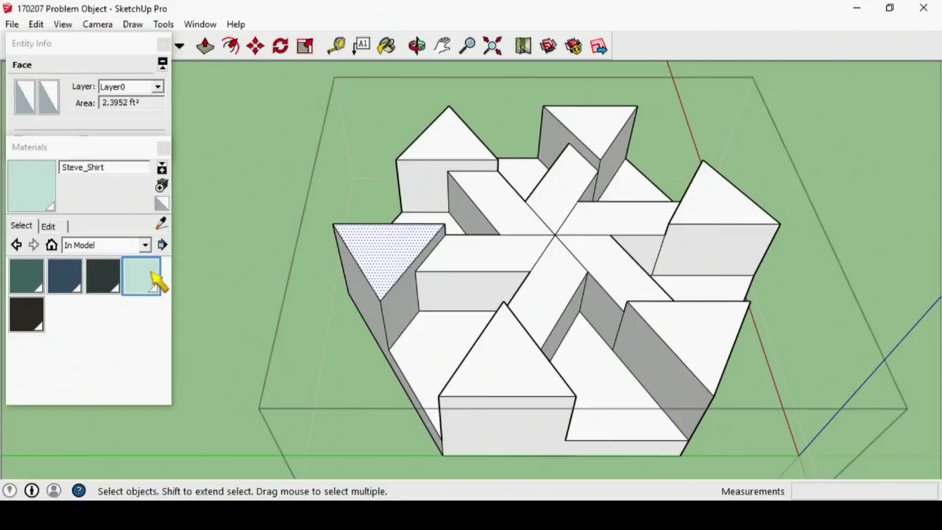
pyautogui.click(155, 277)
pyautogui.click(350, 248)
pyautogui.click(446, 131)
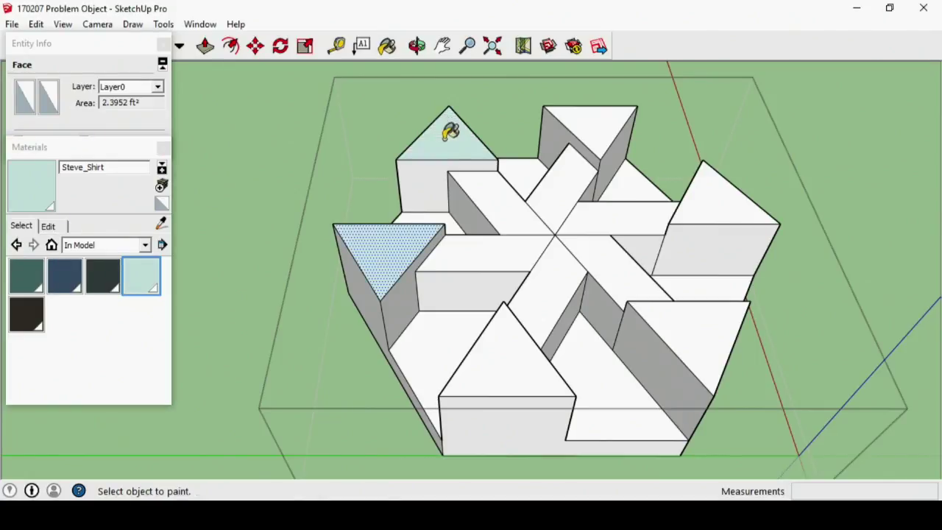
pyautogui.click(591, 118)
pyautogui.click(740, 190)
pyautogui.click(705, 324)
pyautogui.click(523, 364)
# - Paint the inner wall beside the top-left box Steve_Shirt
pyautogui.moveTo(523, 363); pyautogui.dragTo(652, 266, button='middle')
pyautogui.click(500, 254)
pyautogui.moveTo(500, 254); pyautogui.dragTo(498, 292, button='middle')
pyautogui.moveTo(646, 243); pyautogui.dragTo(416, 269, button='middle')
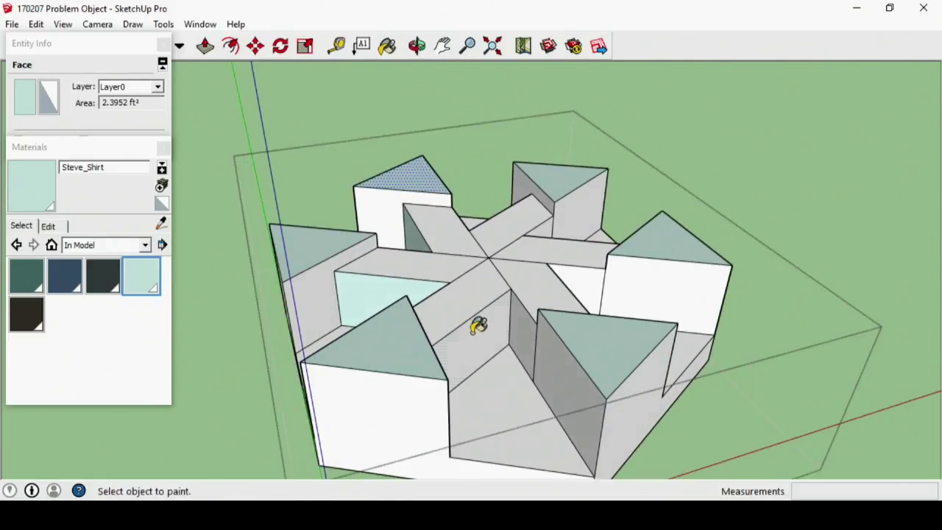
pyautogui.moveTo(478, 326)
pyautogui.mouseDown(button='middle')
pyautogui.moveTo(410, 270)
pyautogui.moveTo(452, 299)
pyautogui.mouseUp(button='middle')
pyautogui.moveTo(579, 255)
pyautogui.mouseDown(button='middle')
pyautogui.moveTo(334, 273)
pyautogui.moveTo(442, 294)
pyautogui.moveTo(527, 263)
pyautogui.moveTo(326, 273)
pyautogui.mouseUp(button='middle')
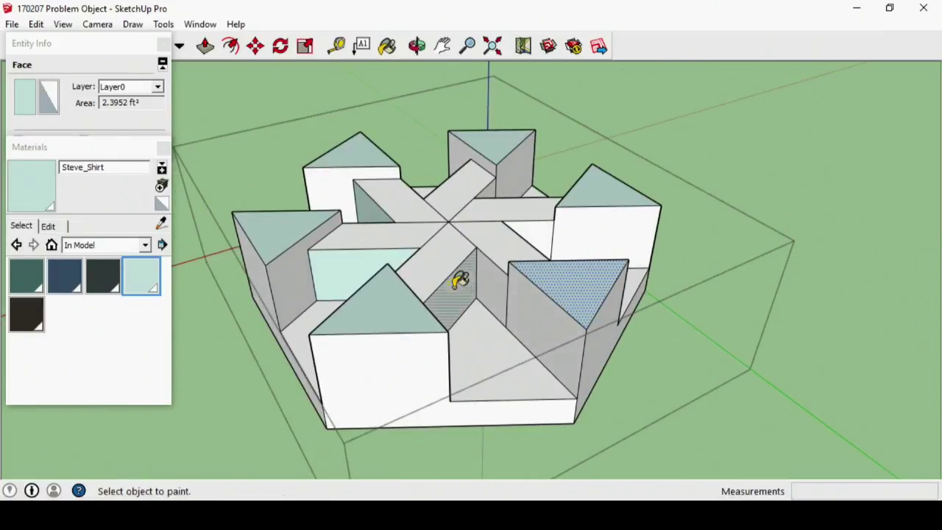
# - Paint the cross arms alternately dark blue Steve_Jacket2 and teal Steve_Jacket
pyautogui.click(66, 276)
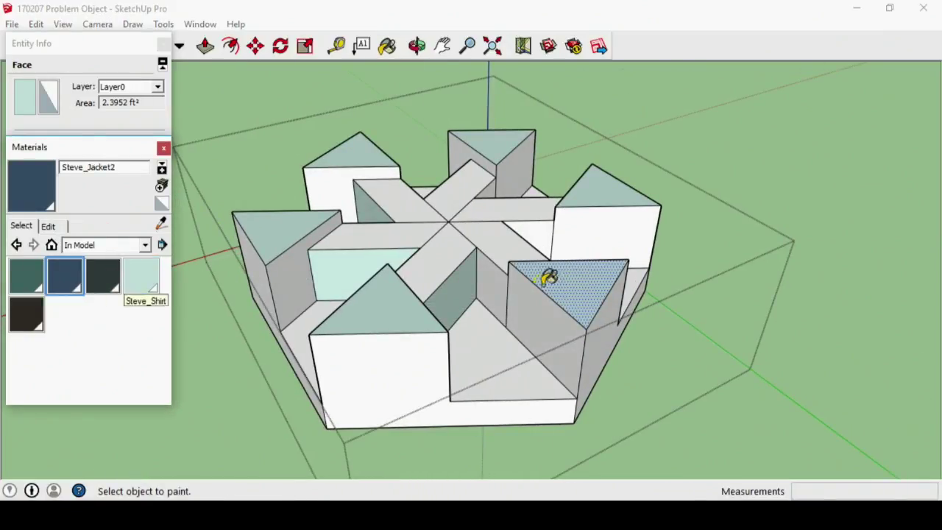
pyautogui.click(449, 248)
pyautogui.click(488, 208)
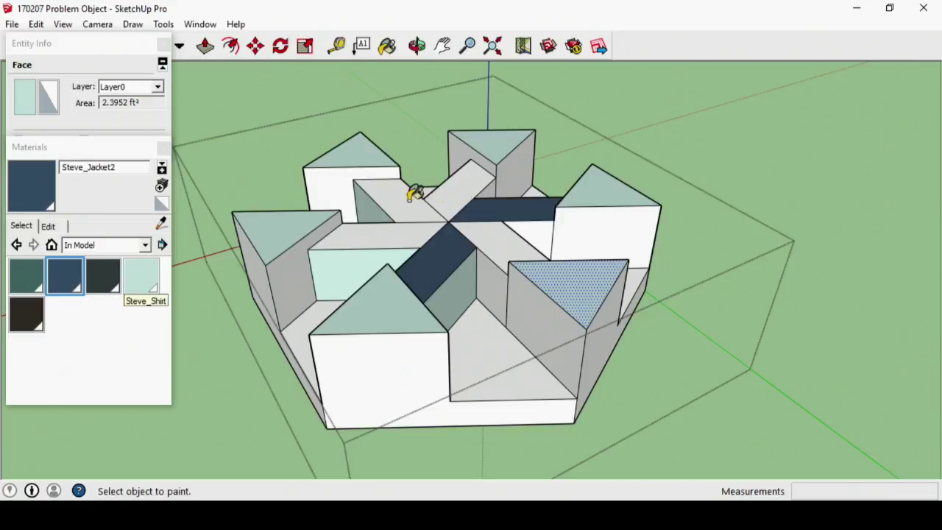
pyautogui.click(414, 190)
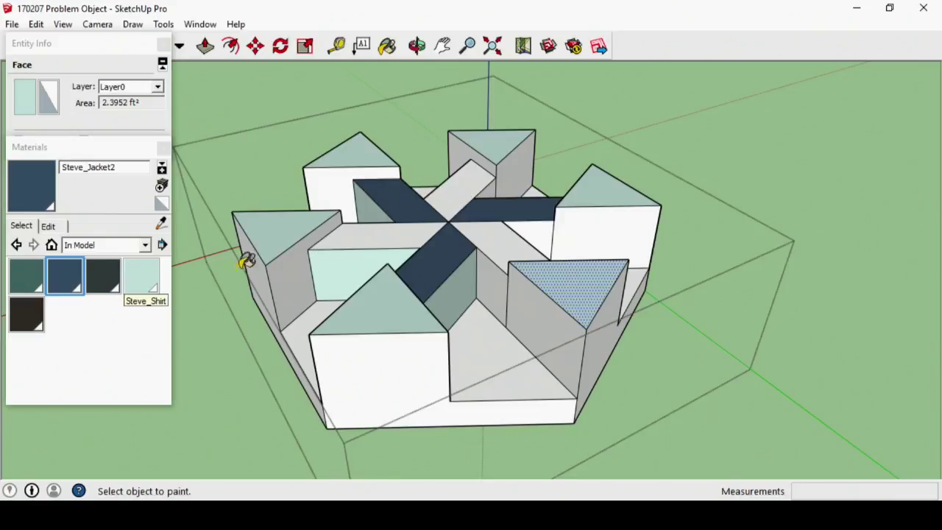
pyautogui.click(31, 283)
pyautogui.click(377, 233)
pyautogui.click(468, 181)
pyautogui.click(505, 239)
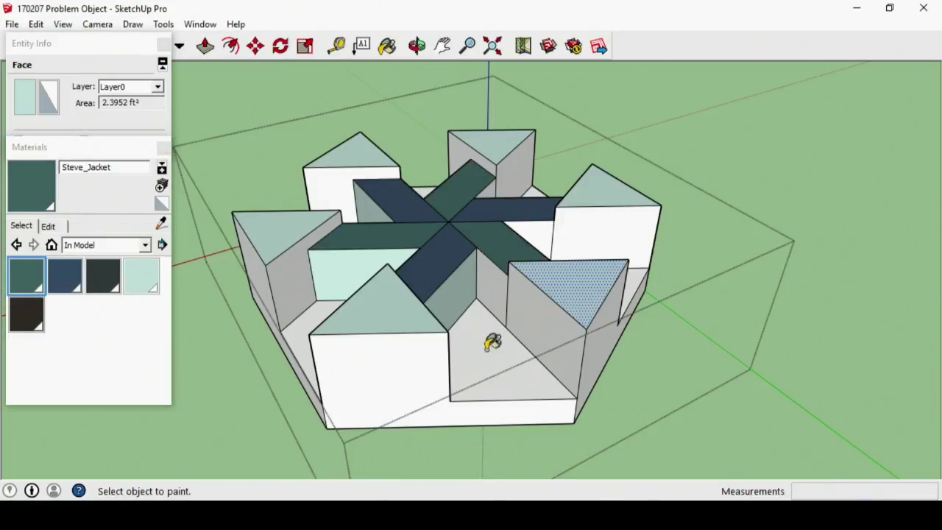
pyautogui.moveTo(562, 300)
pyautogui.mouseDown(button='middle')
pyautogui.moveTo(427, 379)
pyautogui.moveTo(243, 306)
pyautogui.moveTo(219, 257)
pyautogui.moveTo(177, 240)
pyautogui.mouseUp(button='middle')
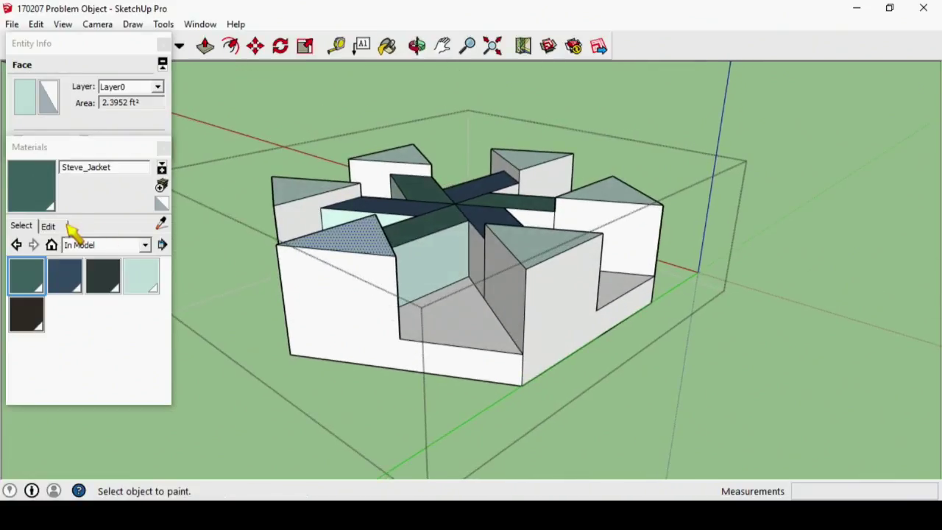
pyautogui.click(129, 250)
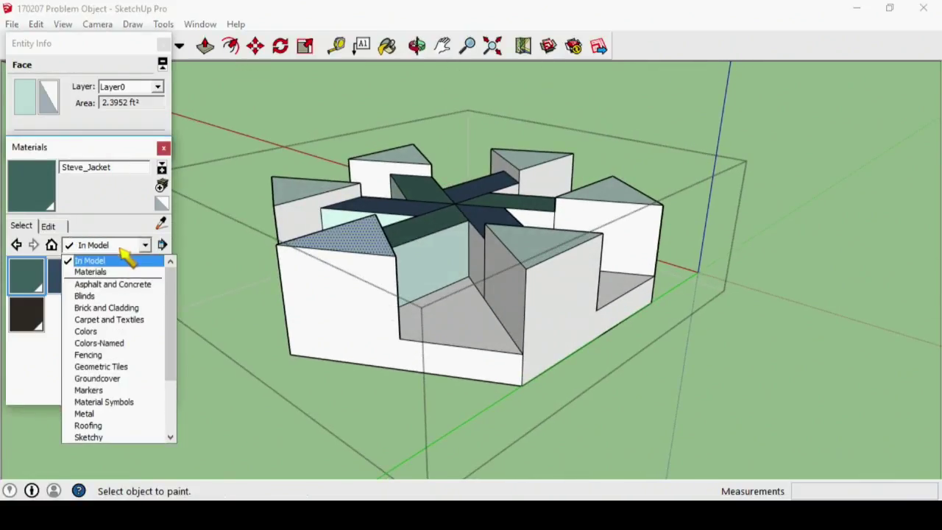
# - From Colors-Named, paint the outer side walls 0003_DeepPink
pyautogui.click(99, 343)
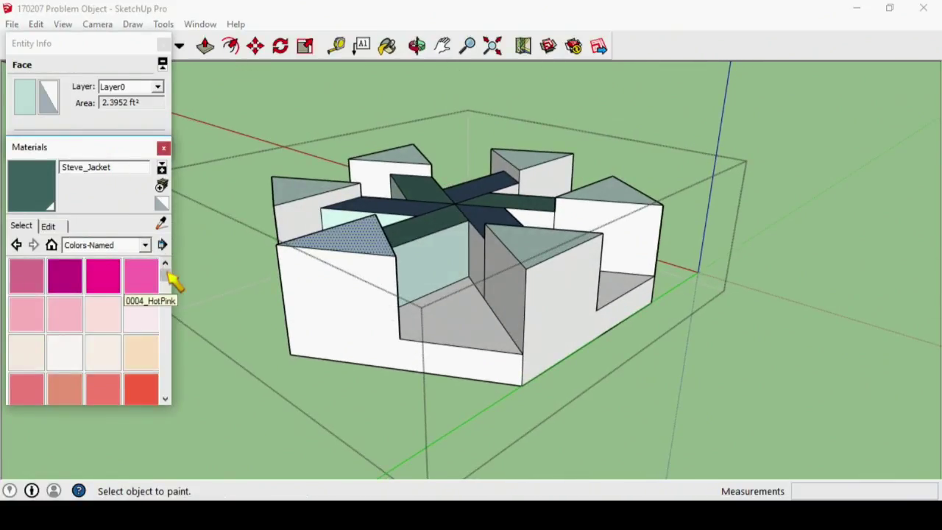
pyautogui.click(103, 270)
pyautogui.click(363, 297)
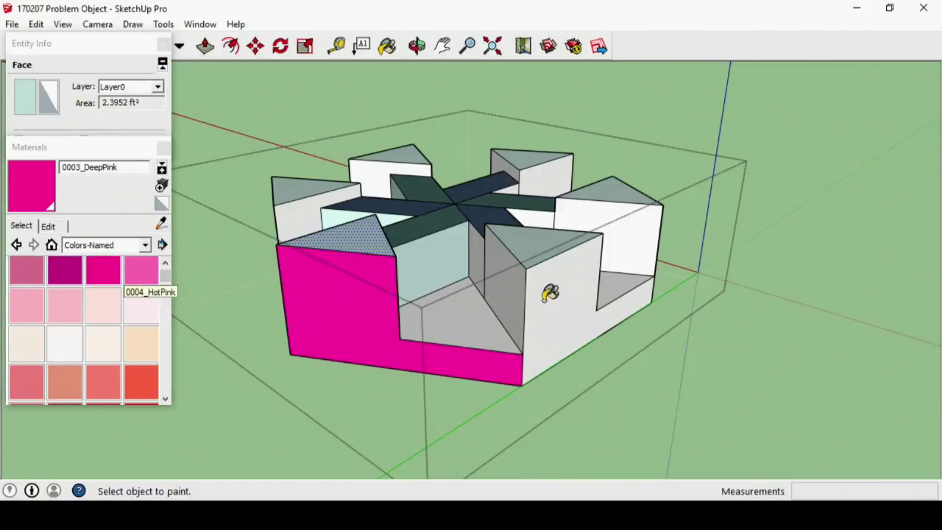
pyautogui.moveTo(551, 291); pyautogui.dragTo(362, 319, button='middle')
pyautogui.click(567, 309)
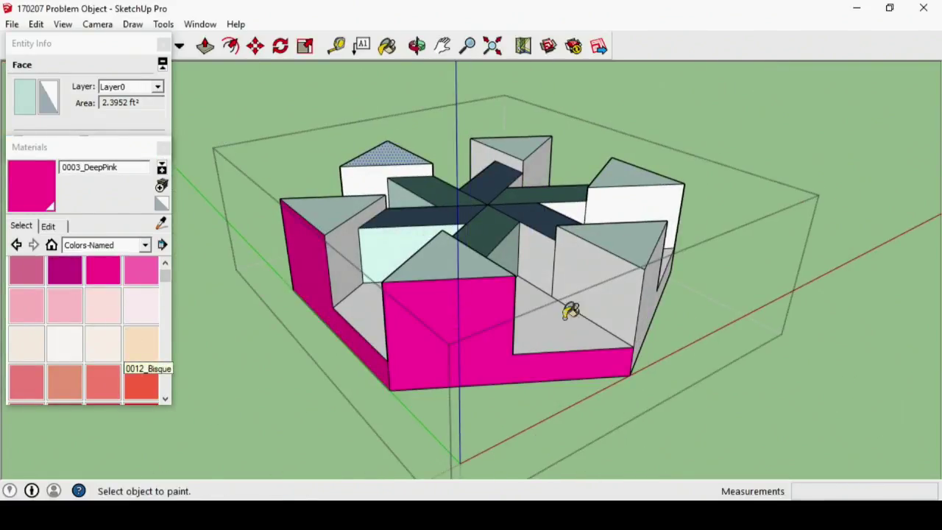
pyautogui.moveTo(568, 309); pyautogui.dragTo(228, 314, button='middle')
pyautogui.click(404, 313)
pyautogui.click(622, 316)
pyautogui.moveTo(623, 315)
pyautogui.mouseDown(button='middle')
pyautogui.moveTo(494, 341)
pyautogui.moveTo(356, 329)
pyautogui.mouseUp(button='middle')
pyautogui.click(408, 329)
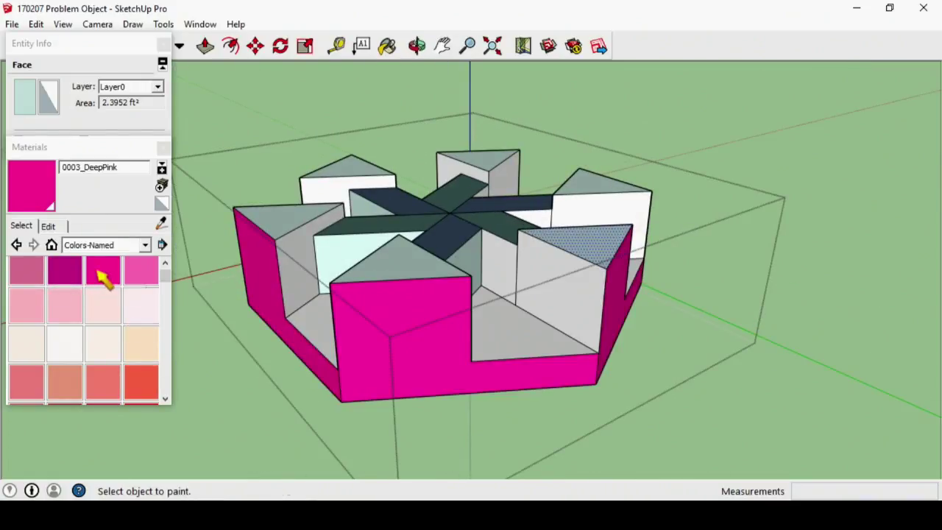
# - Paint the inner floor faces between the boxes 0006_Pink
pyautogui.click(64, 305)
pyautogui.click(526, 329)
pyautogui.click(313, 315)
pyautogui.moveTo(265, 226)
pyautogui.mouseDown(button='middle')
pyautogui.moveTo(610, 337)
pyautogui.moveTo(405, 370)
pyautogui.moveTo(557, 308)
pyautogui.moveTo(459, 374)
pyautogui.moveTo(387, 305)
pyautogui.moveTo(456, 349)
pyautogui.moveTo(402, 310)
pyautogui.moveTo(452, 311)
pyautogui.mouseUp(button='middle')
pyautogui.click(459, 375)
pyautogui.click(457, 349)
pyautogui.click(452, 312)
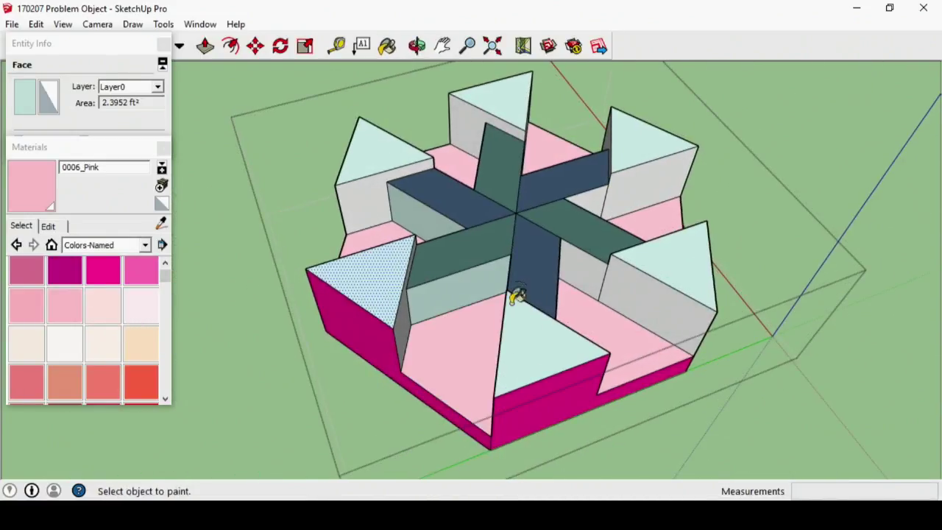
pyautogui.moveTo(511, 295)
pyautogui.mouseDown(button='middle')
pyautogui.moveTo(532, 265)
pyautogui.moveTo(491, 384)
pyautogui.moveTo(466, 248)
pyautogui.moveTo(480, 204)
pyautogui.mouseUp(button='middle')
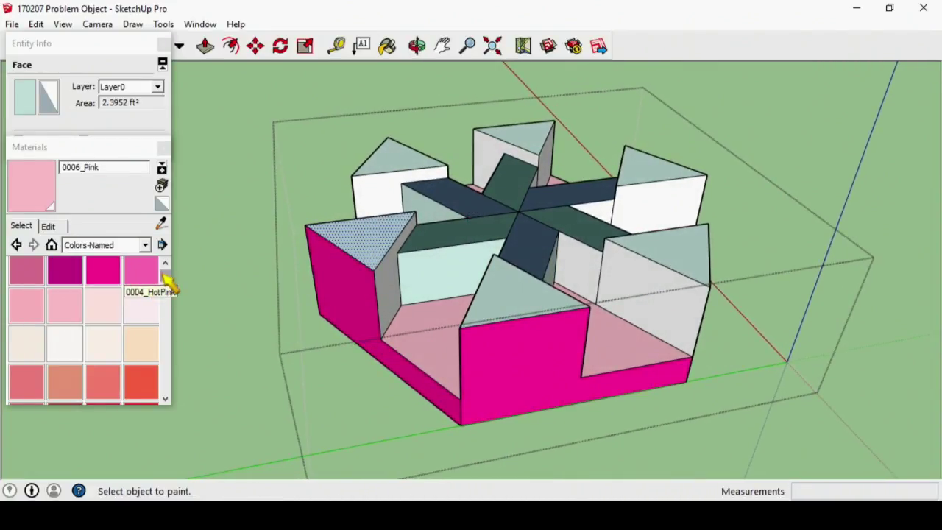
pyautogui.scroll(-2, 167, 278)
pyautogui.click(140, 352)
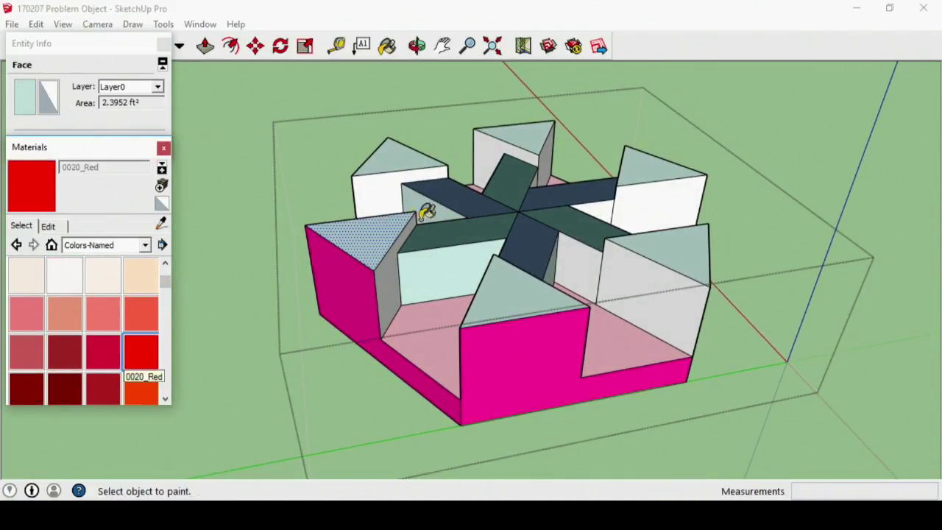
# - Paint the white faces of the left, back, back-right and right-front blocks red
pyautogui.click(388, 189)
pyautogui.click(491, 157)
pyautogui.click(656, 192)
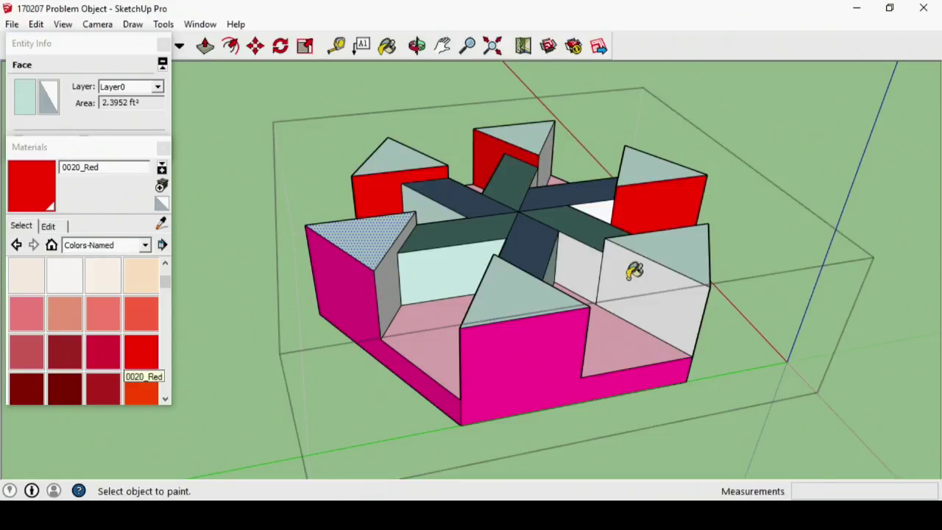
pyautogui.click(644, 298)
pyautogui.moveTo(611, 290); pyautogui.dragTo(679, 241, button='middle')
pyautogui.moveTo(454, 248)
pyautogui.mouseDown(button='middle')
pyautogui.moveTo(704, 264)
pyautogui.moveTo(605, 228)
pyautogui.moveTo(543, 263)
pyautogui.moveTo(594, 254)
pyautogui.moveTo(537, 261)
pyautogui.moveTo(625, 259)
pyautogui.mouseUp(button='middle')
pyautogui.moveTo(370, 265)
pyautogui.mouseDown(button='middle')
pyautogui.moveTo(641, 248)
pyautogui.moveTo(391, 270)
pyautogui.moveTo(700, 269)
pyautogui.moveTo(433, 290)
pyautogui.moveTo(521, 316)
pyautogui.moveTo(299, 312)
pyautogui.moveTo(272, 290)
pyautogui.mouseUp(button='middle')
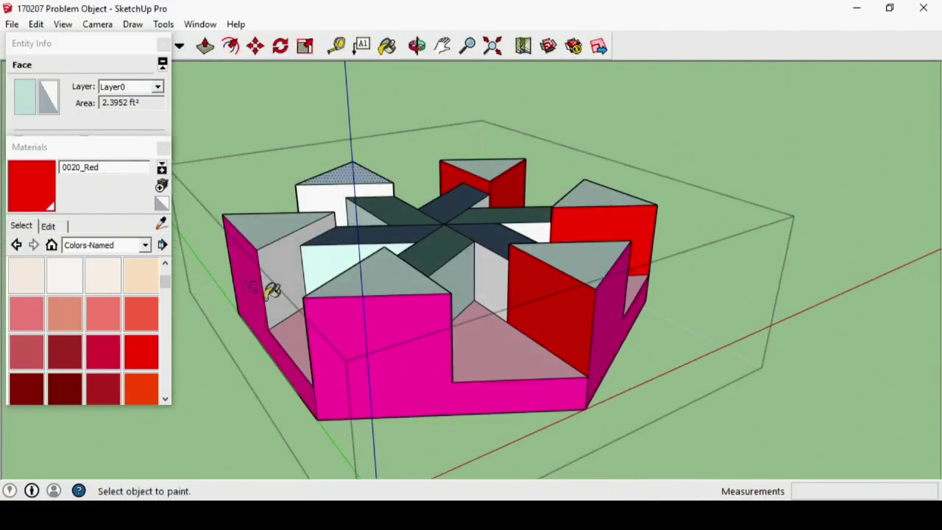
# - Paint the grey inner side faces with 0016_Tomato, then return to the Select tool
pyautogui.click(141, 315)
pyautogui.click(284, 249)
pyautogui.moveTo(336, 191)
pyautogui.mouseDown(button='middle')
pyautogui.moveTo(562, 169)
pyautogui.moveTo(528, 210)
pyautogui.moveTo(432, 181)
pyautogui.moveTo(493, 228)
pyautogui.moveTo(454, 196)
pyautogui.moveTo(175, 171)
pyautogui.moveTo(210, 185)
pyautogui.moveTo(480, 193)
pyautogui.moveTo(524, 185)
pyautogui.moveTo(508, 182)
pyautogui.mouseUp(button='middle')
pyautogui.moveTo(416, 172); pyautogui.dragTo(544, 179, button='middle')
pyautogui.moveTo(426, 163)
pyautogui.mouseDown(button='middle')
pyautogui.moveTo(624, 234)
pyautogui.moveTo(391, 185)
pyautogui.moveTo(652, 196)
pyautogui.moveTo(561, 259)
pyautogui.moveTo(381, 213)
pyautogui.moveTo(357, 189)
pyautogui.moveTo(597, 227)
pyautogui.moveTo(312, 213)
pyautogui.moveTo(337, 250)
pyautogui.moveTo(326, 285)
pyautogui.moveTo(151, 267)
pyautogui.moveTo(143, 244)
pyautogui.moveTo(445, 301)
pyautogui.mouseUp(button='middle')
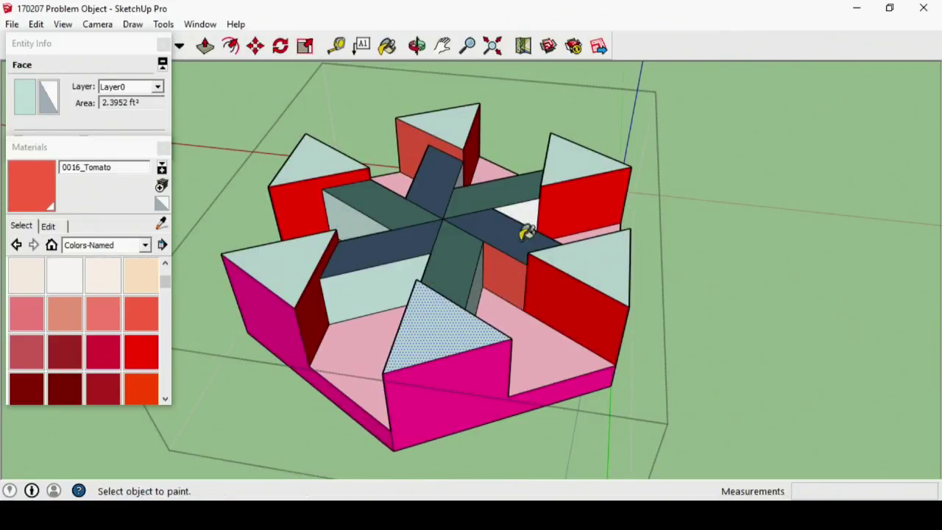
pyautogui.moveTo(530, 205); pyautogui.dragTo(265, 238, button='middle')
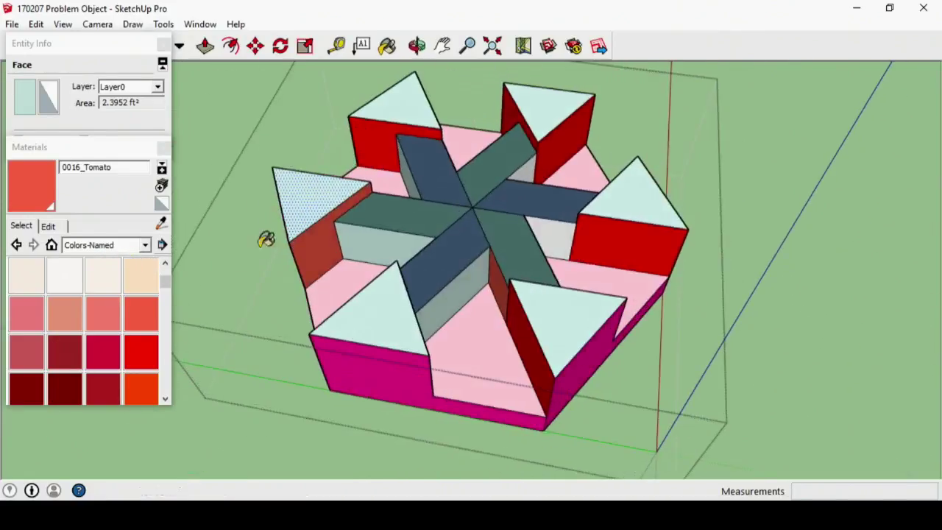
pyautogui.moveTo(559, 225)
pyautogui.mouseDown(button='middle')
pyautogui.moveTo(313, 227)
pyautogui.moveTo(594, 238)
pyautogui.mouseUp(button='middle')
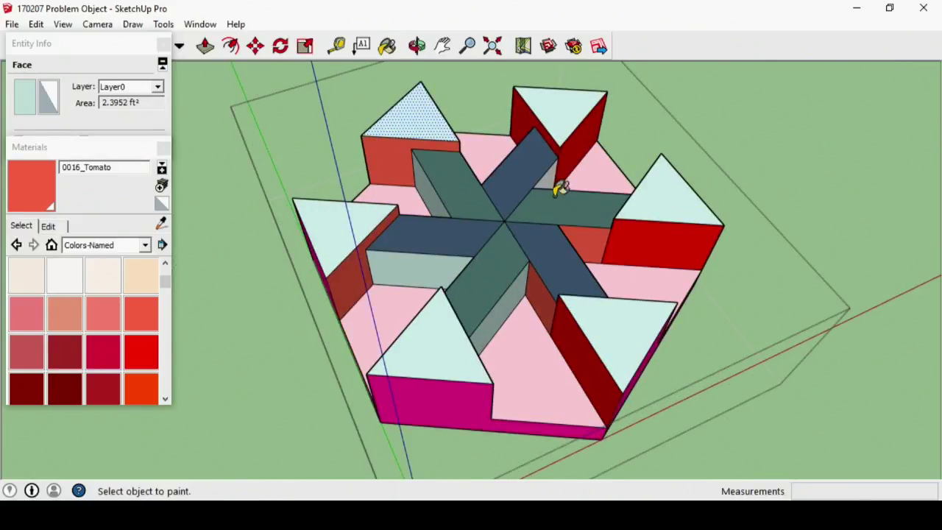
pyautogui.moveTo(553, 181); pyautogui.dragTo(513, 200, button='middle')
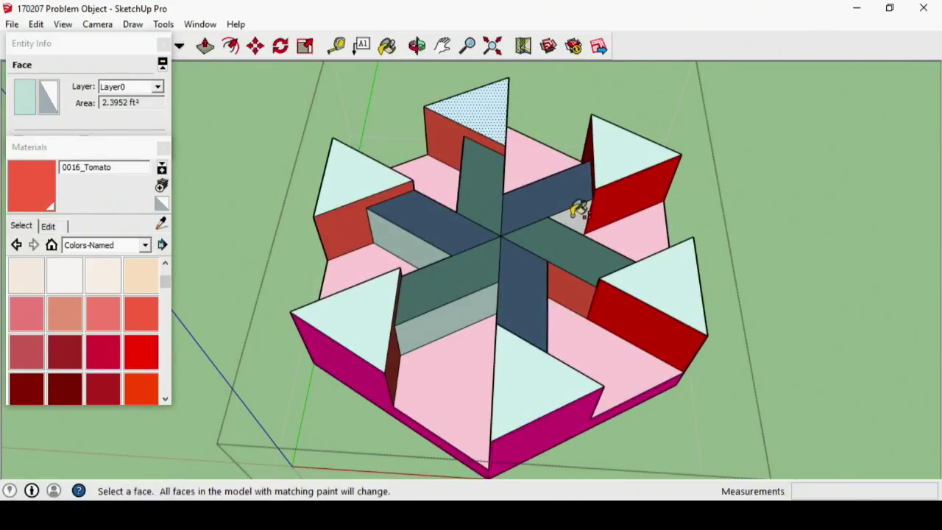
pyautogui.moveTo(604, 216)
pyautogui.mouseDown(button='middle')
pyautogui.moveTo(507, 216)
pyautogui.moveTo(610, 413)
pyautogui.moveTo(551, 269)
pyautogui.moveTo(580, 378)
pyautogui.moveTo(503, 166)
pyautogui.moveTo(467, 307)
pyautogui.moveTo(463, 120)
pyautogui.moveTo(486, 336)
pyautogui.moveTo(475, 126)
pyautogui.moveTo(523, 252)
pyautogui.moveTo(454, 261)
pyautogui.moveTo(449, 360)
pyautogui.moveTo(529, 297)
pyautogui.mouseUp(button='middle')
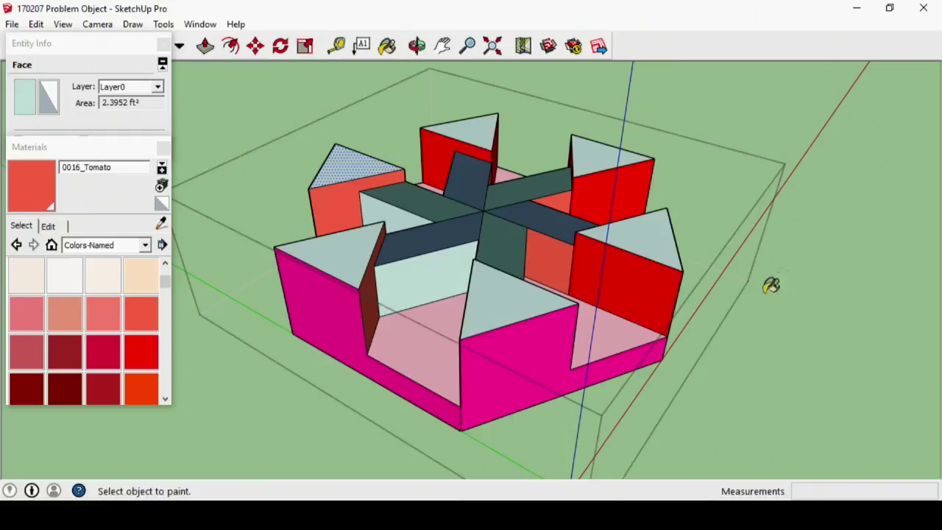
pyautogui.press('space')
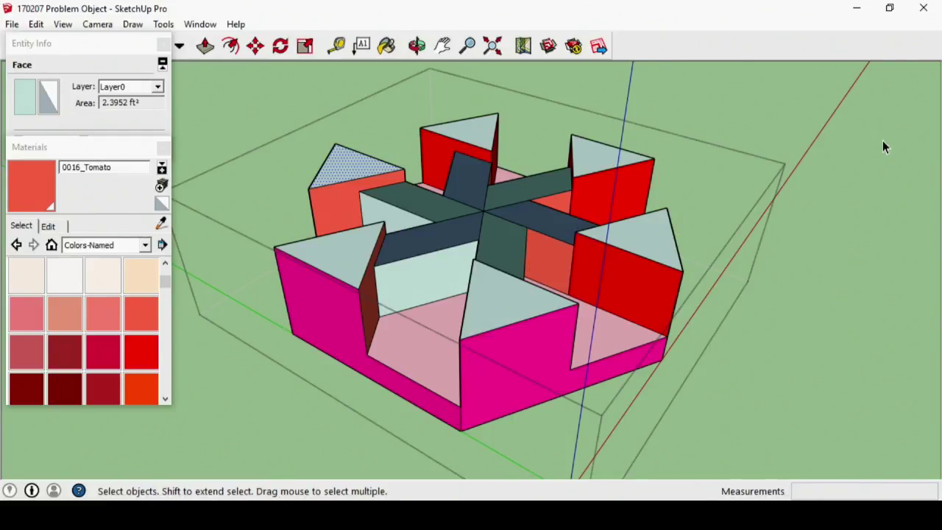
# - Clear the selection and select the whole model group
pyautogui.scroll(-2, 810, 191)
pyautogui.click(740, 234)
pyautogui.scroll(-2, 662, 272)
pyautogui.moveTo(593, 304); pyautogui.dragTo(621, 252, button='middle')
pyautogui.click(499, 147)
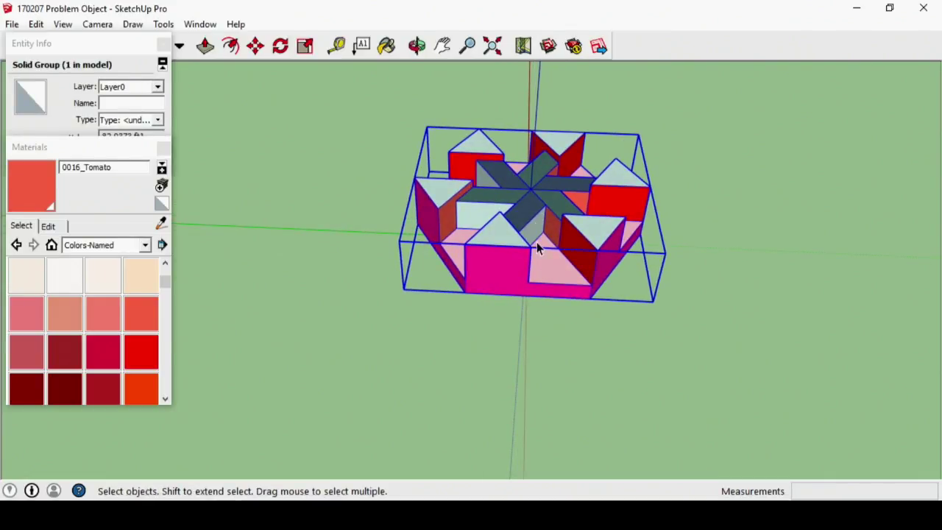
pyautogui.moveTo(537, 248); pyautogui.dragTo(577, 247, button='middle')
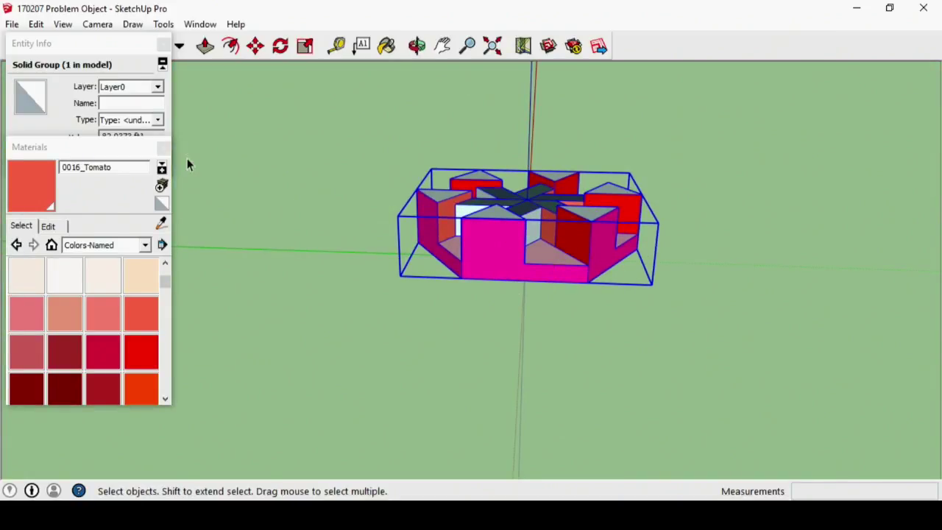
# - Close the Materials and Entity Info trays and save as '170302 No Longer a Problem Object'
pyautogui.click(163, 148)
pyautogui.click(163, 44)
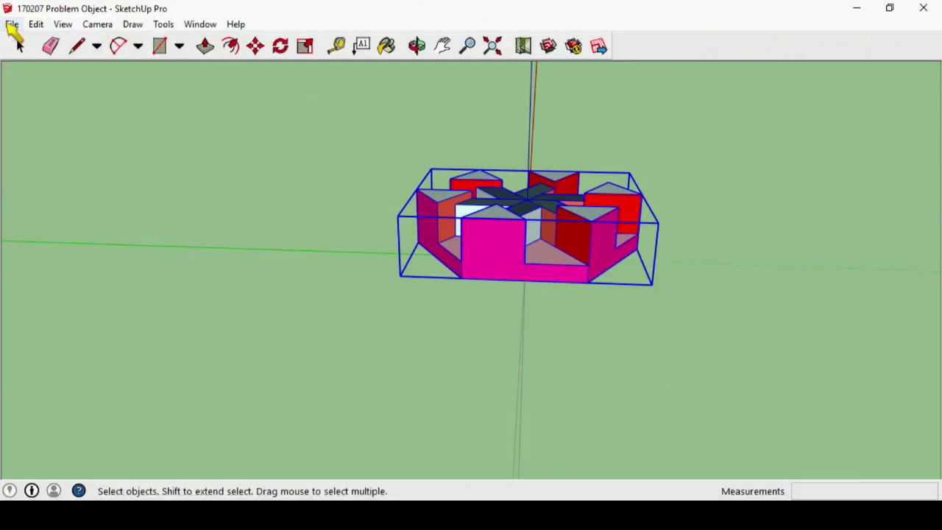
pyautogui.click(12, 25)
pyautogui.click(57, 95)
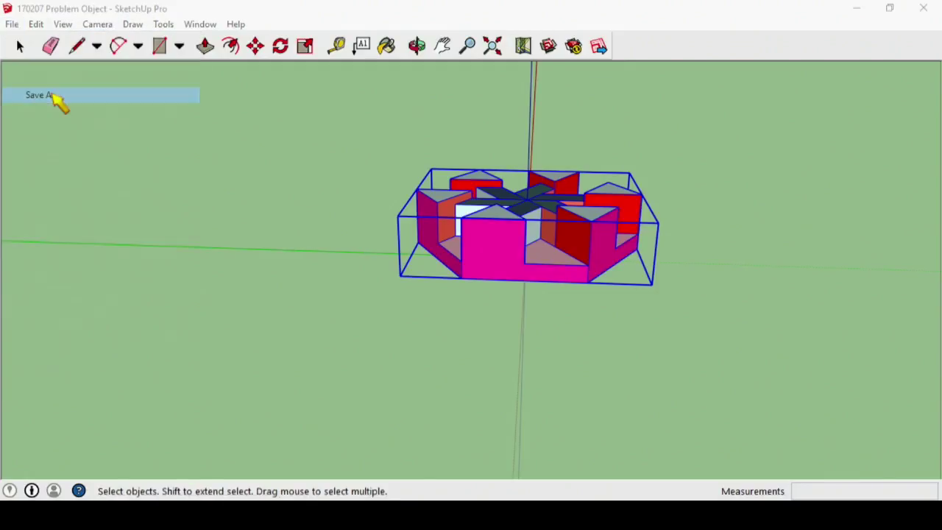
pyautogui.click(375, 377)
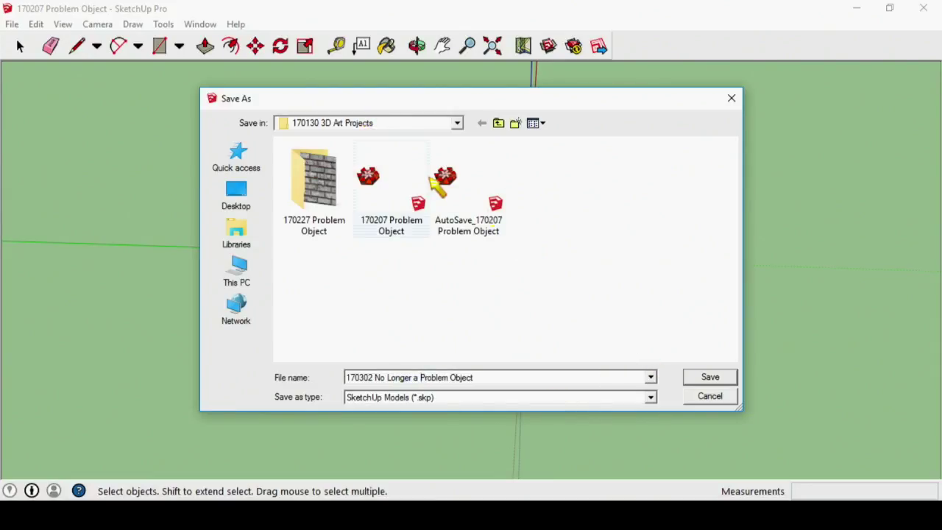
pyautogui.click(706, 378)
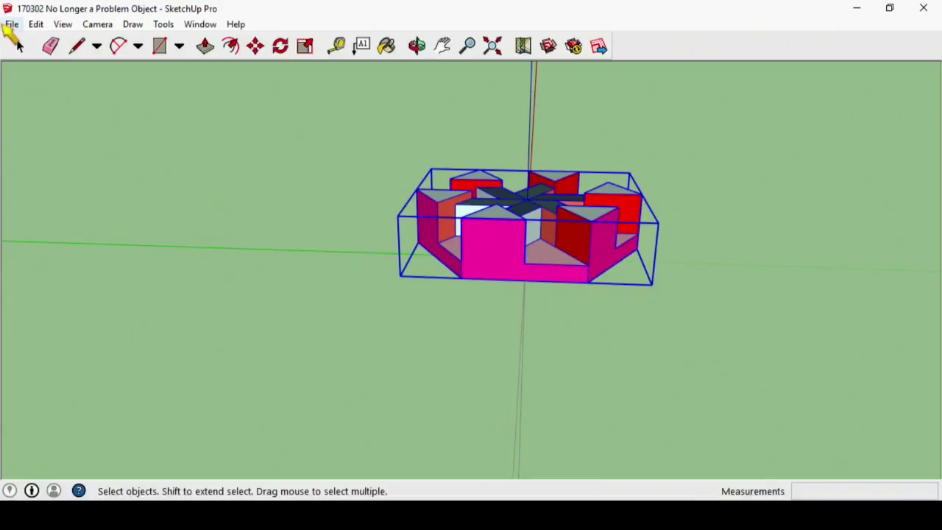
# - Export the model as COLLADA (*.dae) into Documents > 170227 Blender Animation Project Folder
pyautogui.click(12, 27)
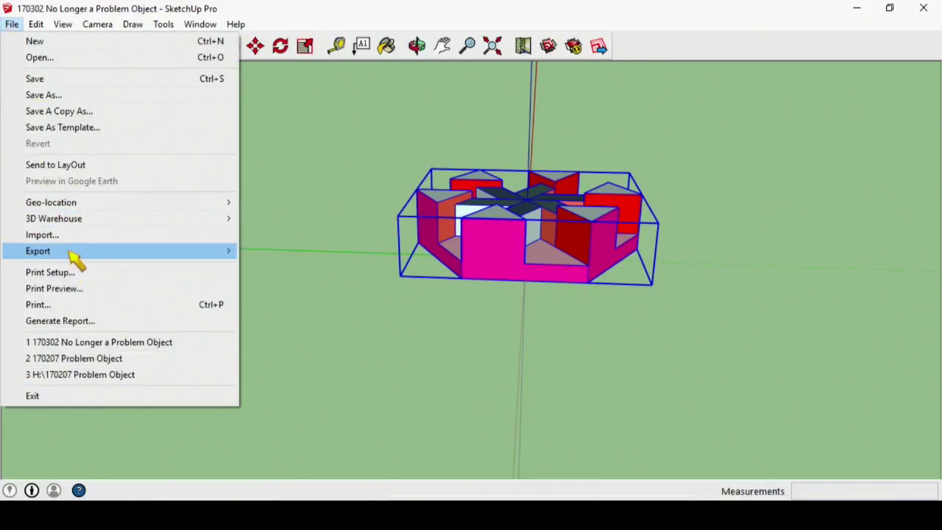
pyautogui.moveTo(152, 254)
pyautogui.click(269, 252)
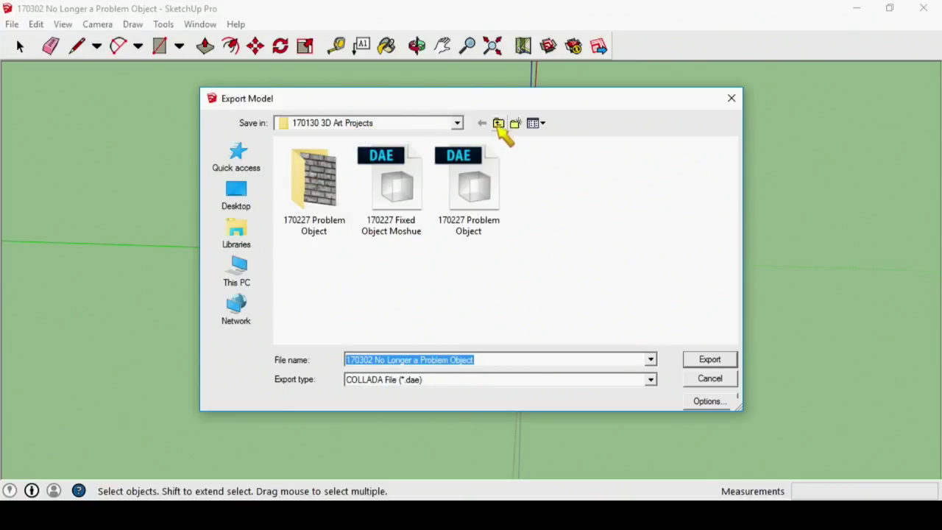
pyautogui.click(499, 124)
pyautogui.click(498, 124)
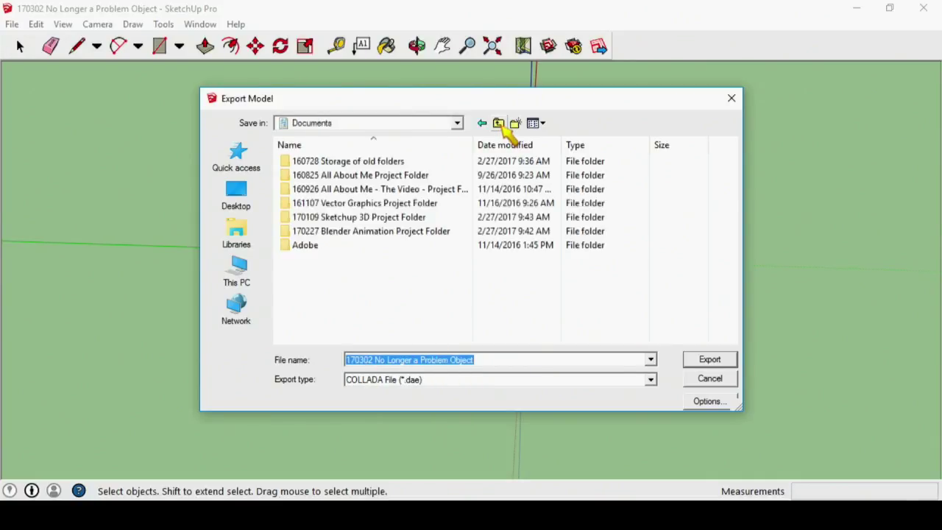
pyautogui.doubleClick(394, 232)
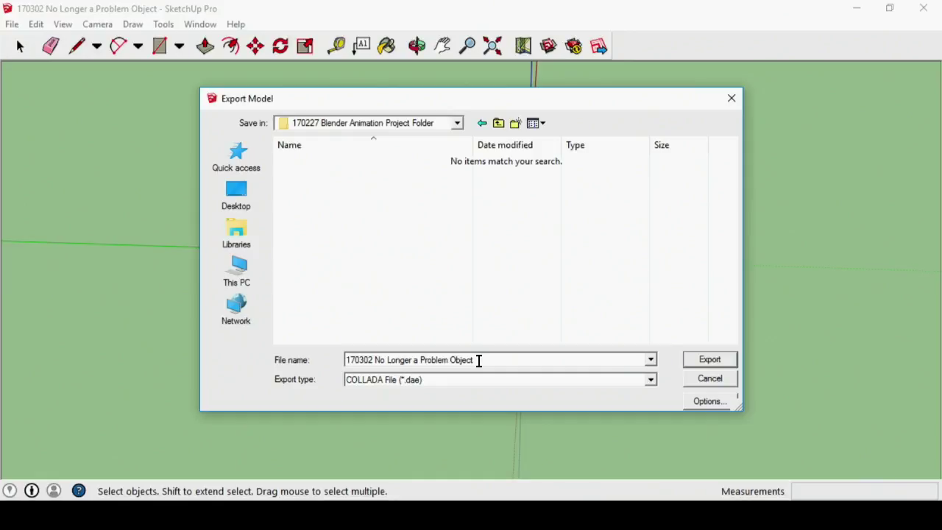
pyautogui.click(709, 360)
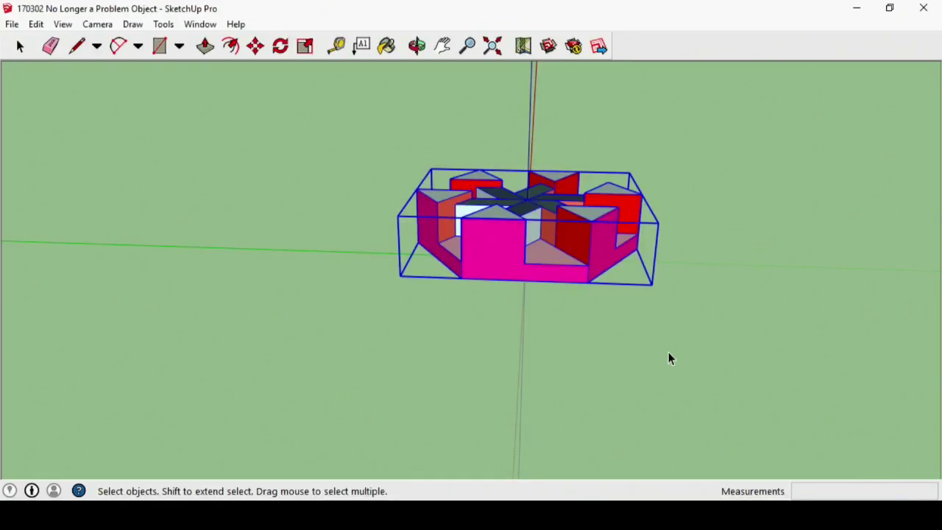